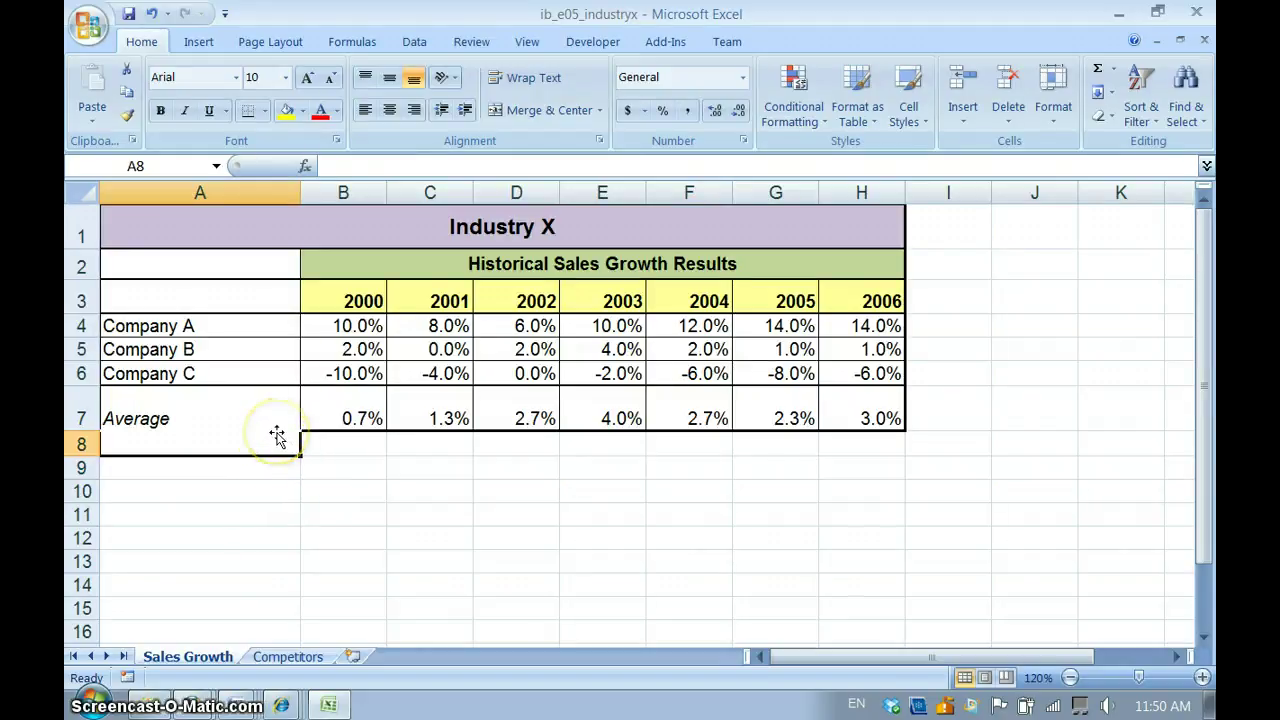
# Insert a 2-D line chart with markers from the year headings, company rows and Average row in A3:H7
pyautogui.click(283, 426)
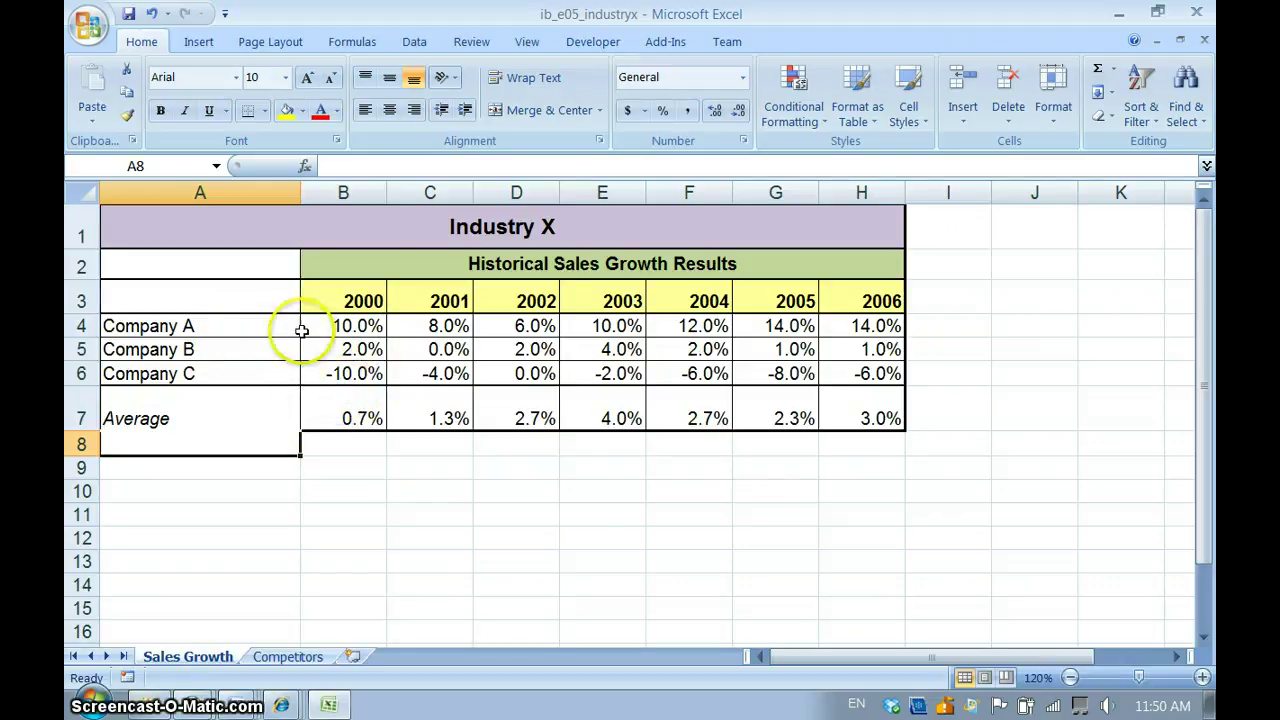
pyautogui.moveTo(251, 296); pyautogui.dragTo(845, 406)
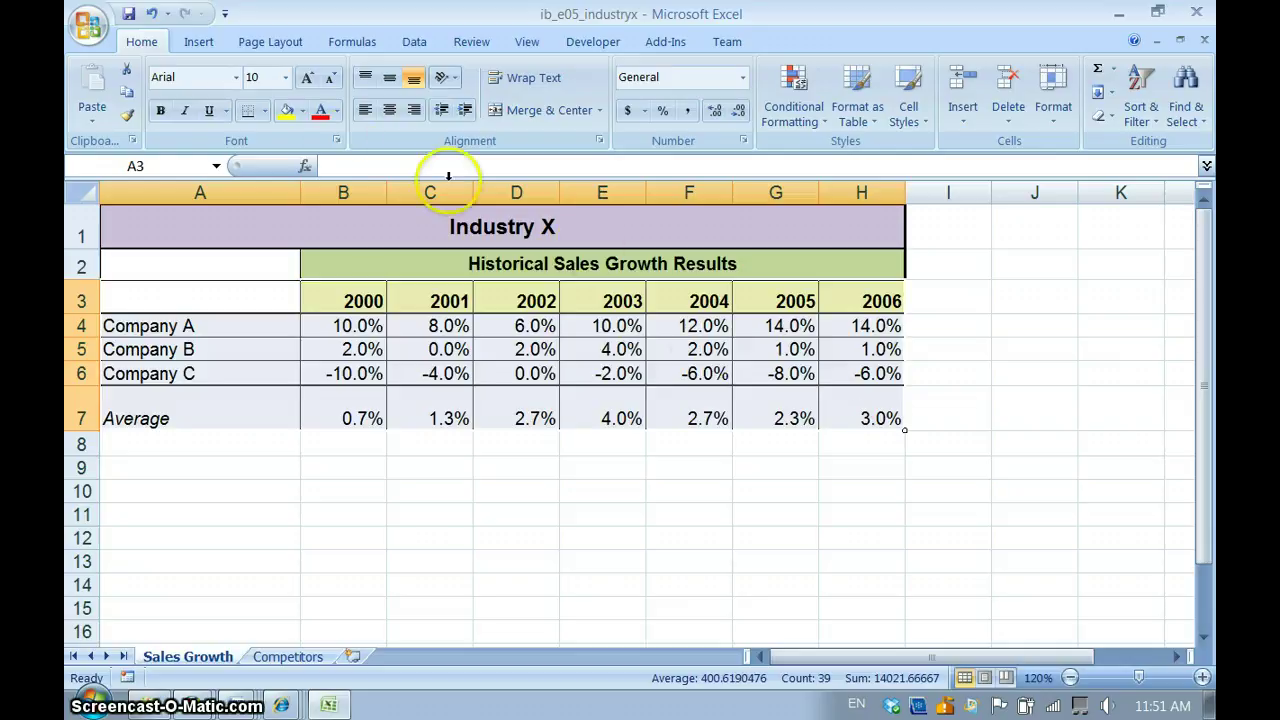
pyautogui.click(205, 42)
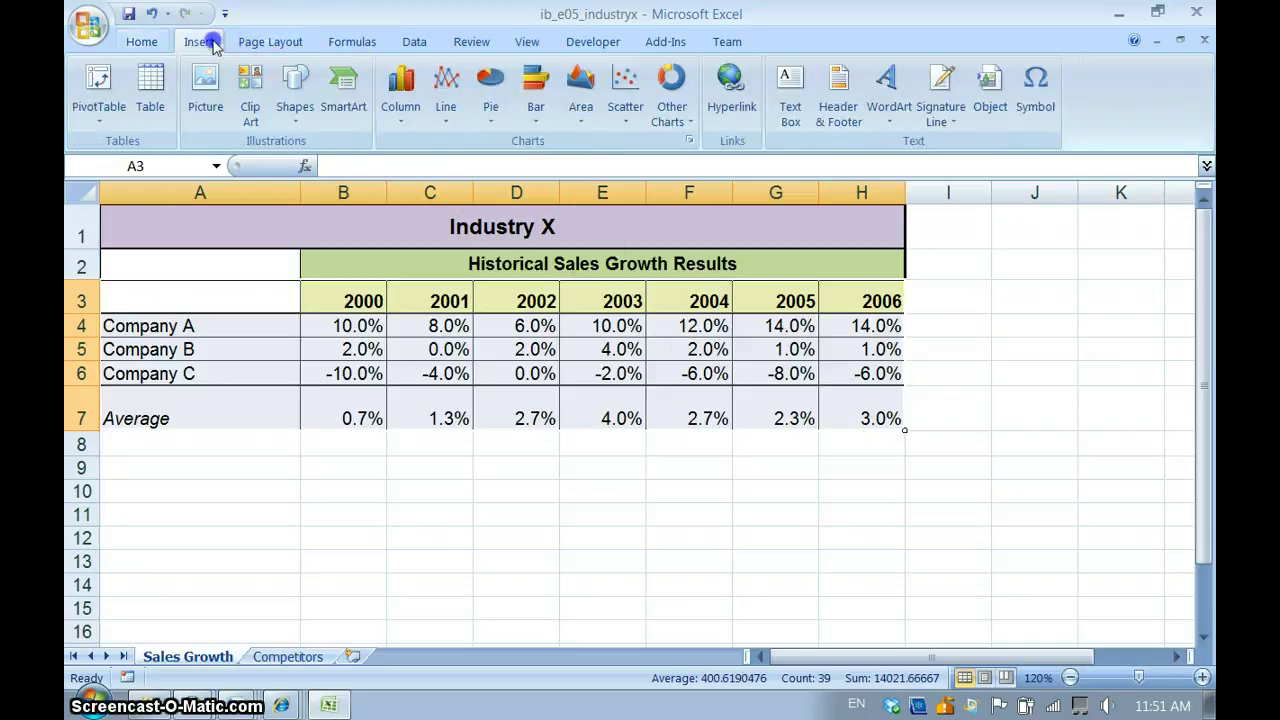
pyautogui.click(448, 121)
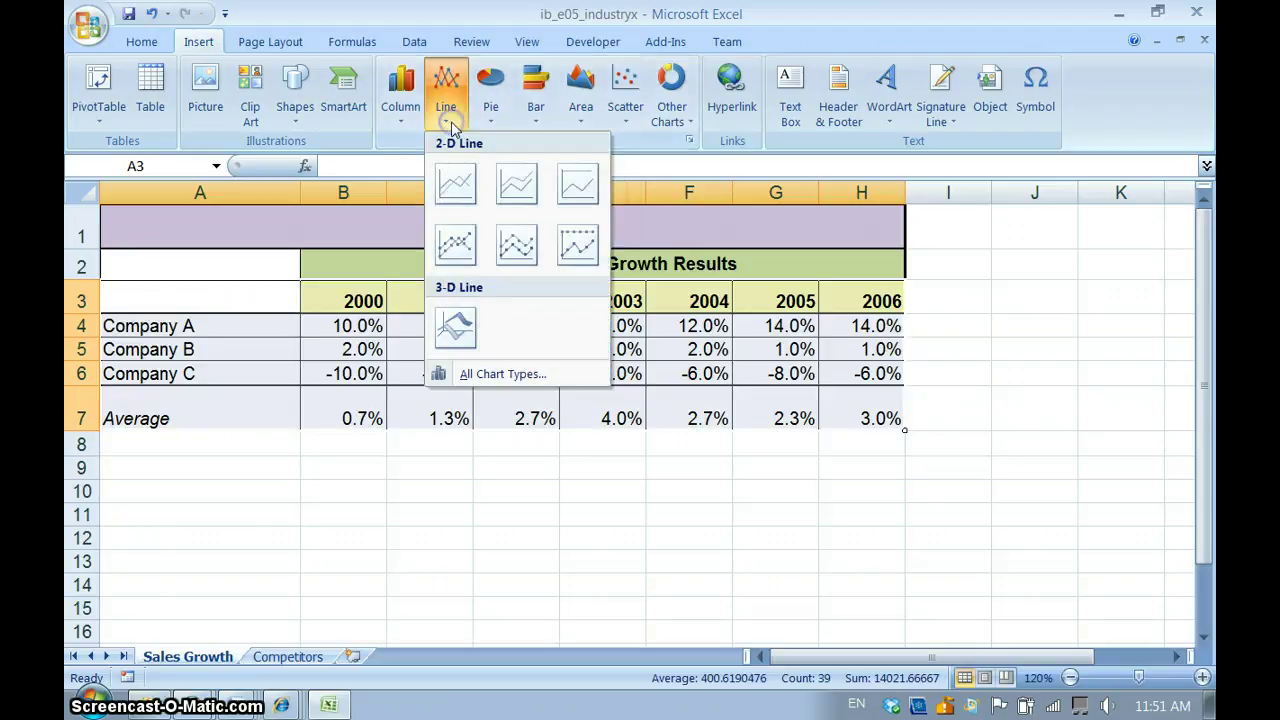
pyautogui.click(471, 244)
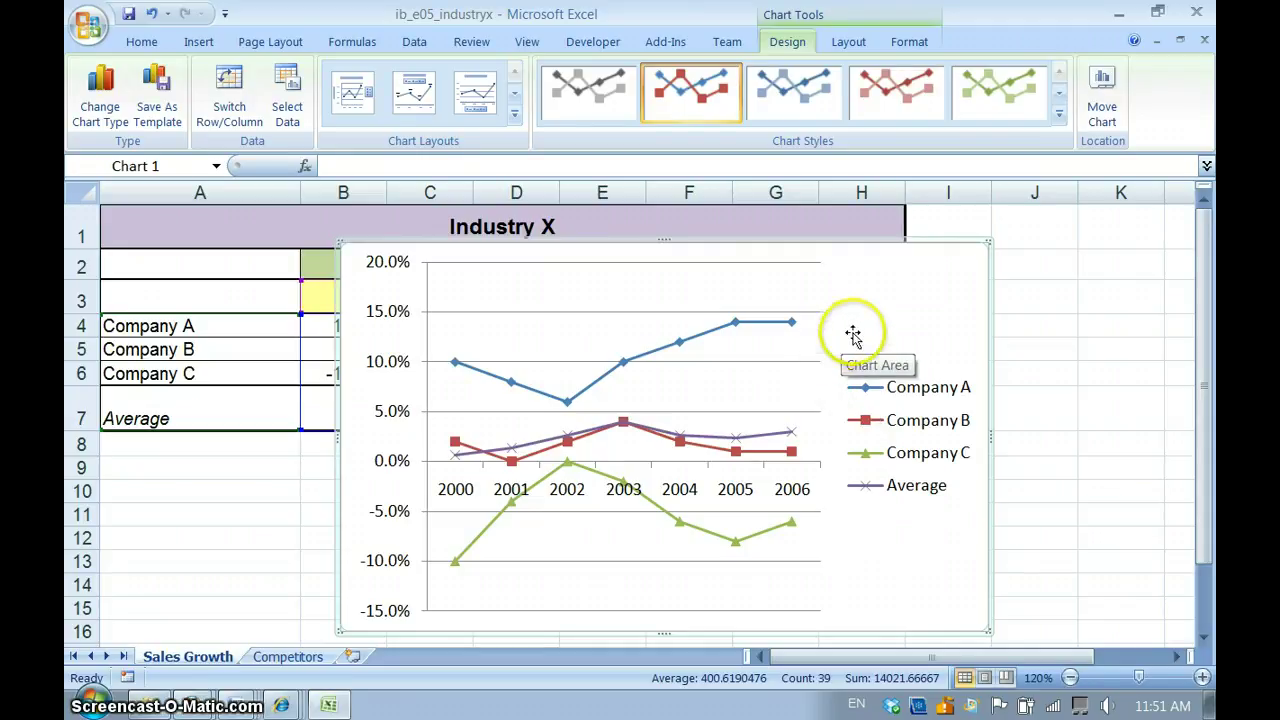
# Move the chart to a new sheet named "Industry Sales by Company"
pyautogui.rightClick(887, 308)
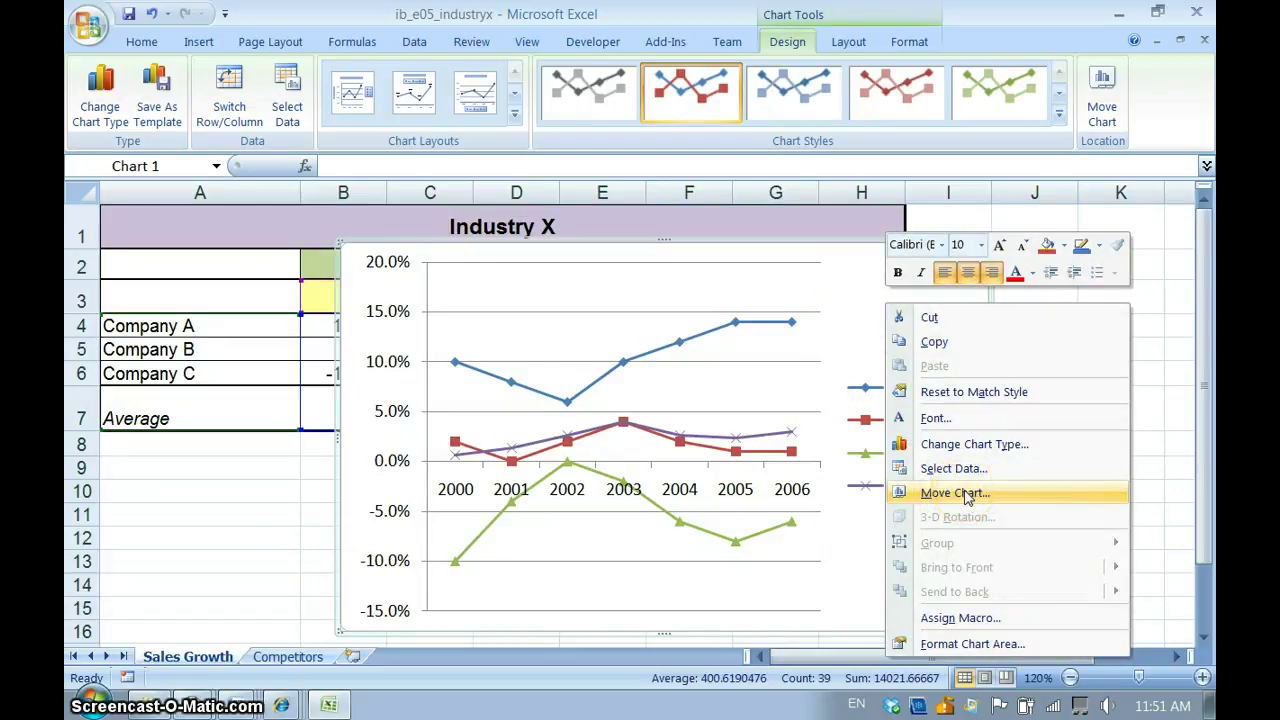
pyautogui.click(955, 493)
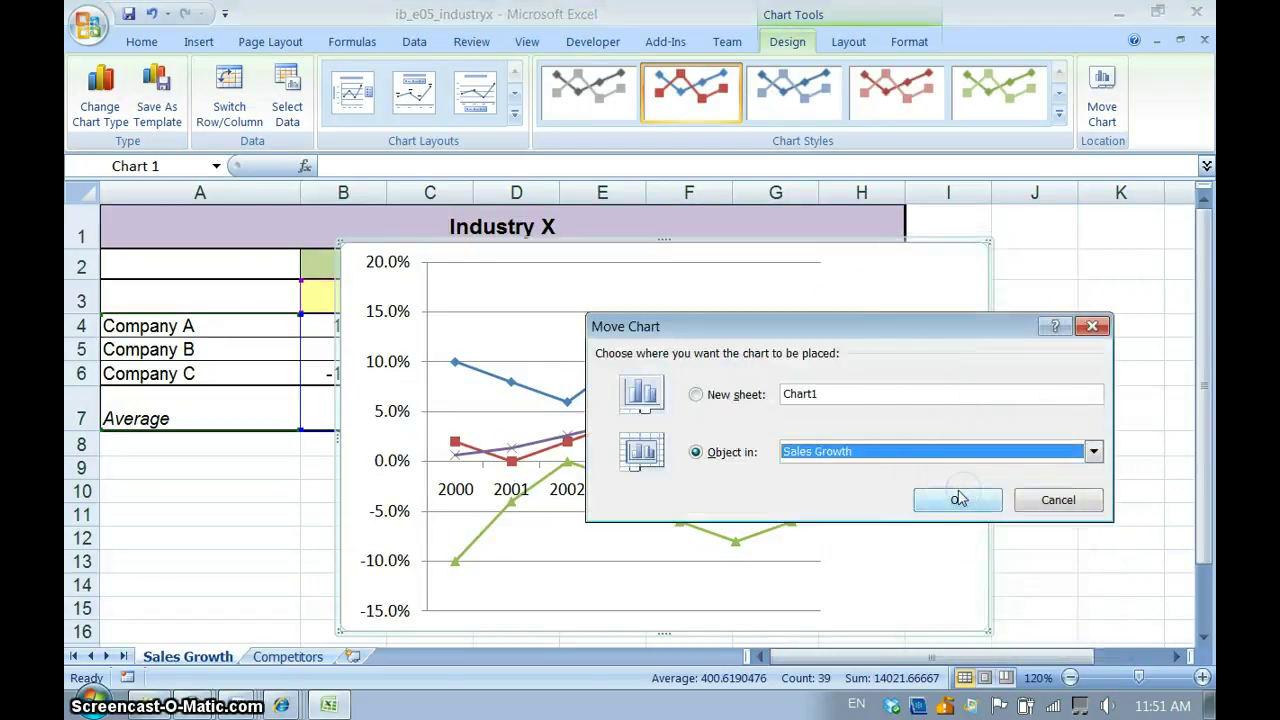
pyautogui.click(730, 416)
pyautogui.doubleClick(884, 398)
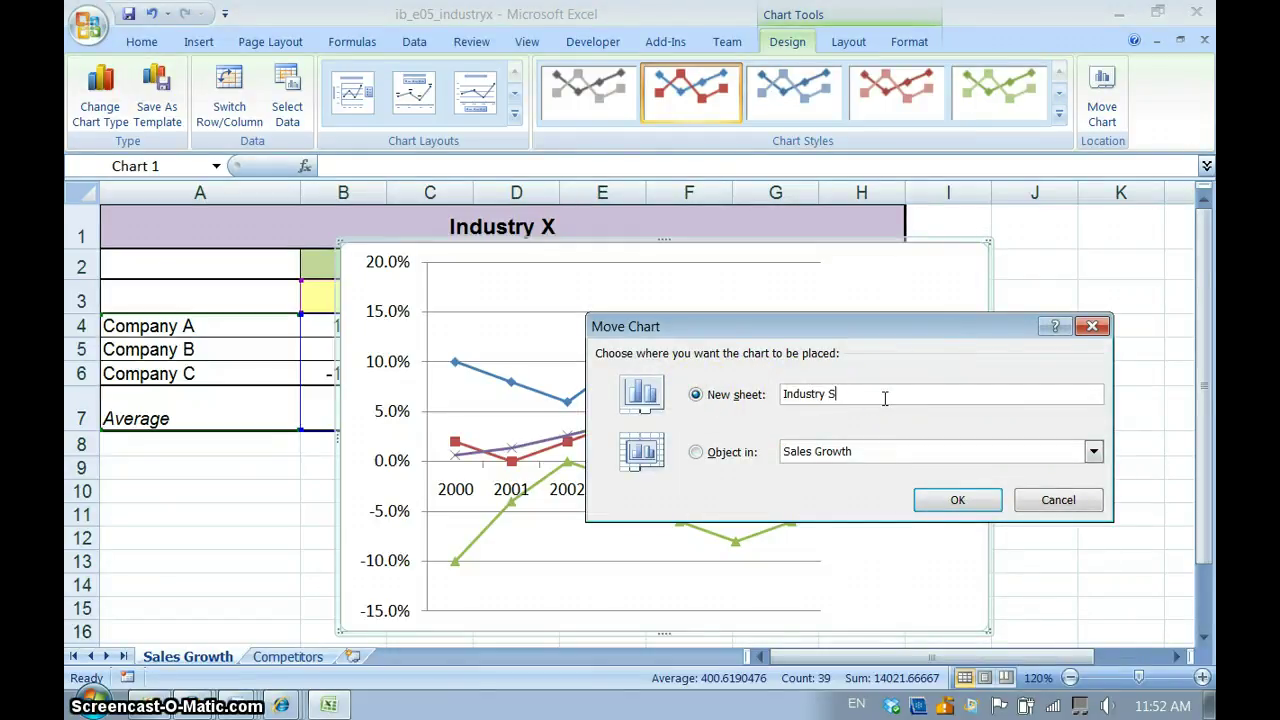
pyautogui.write('Industry Sales by Company')
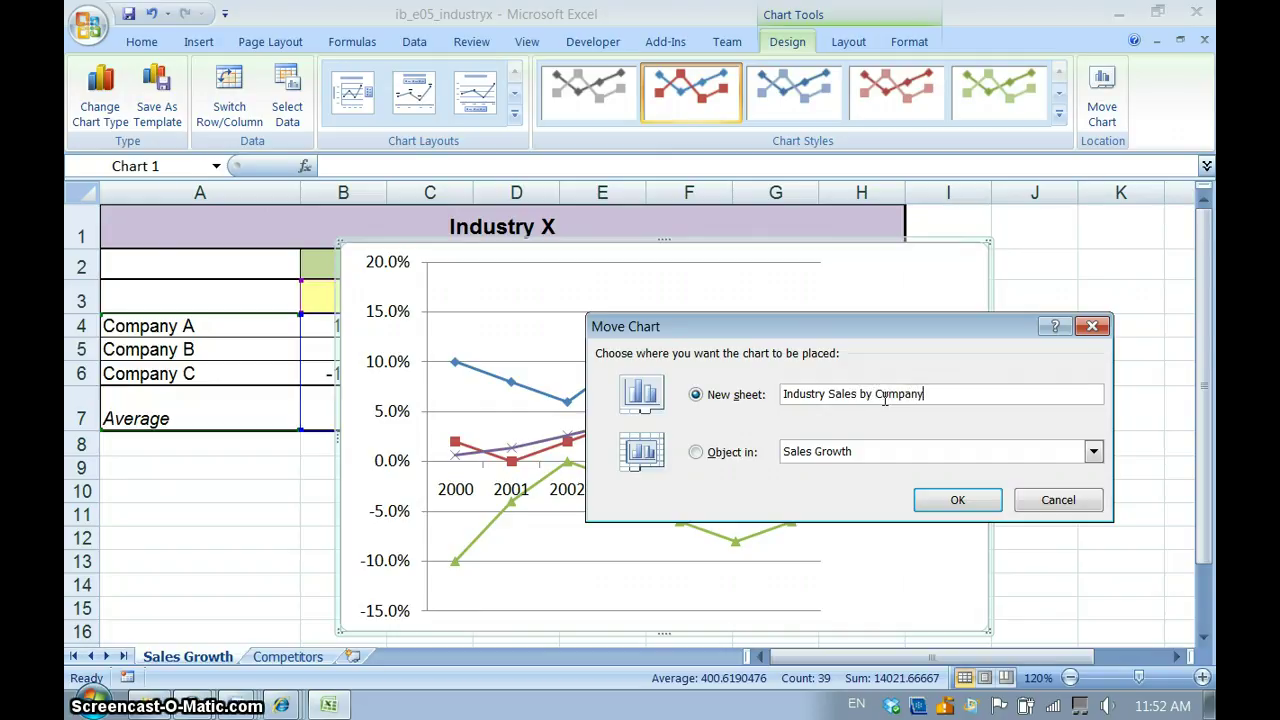
pyautogui.click(955, 500)
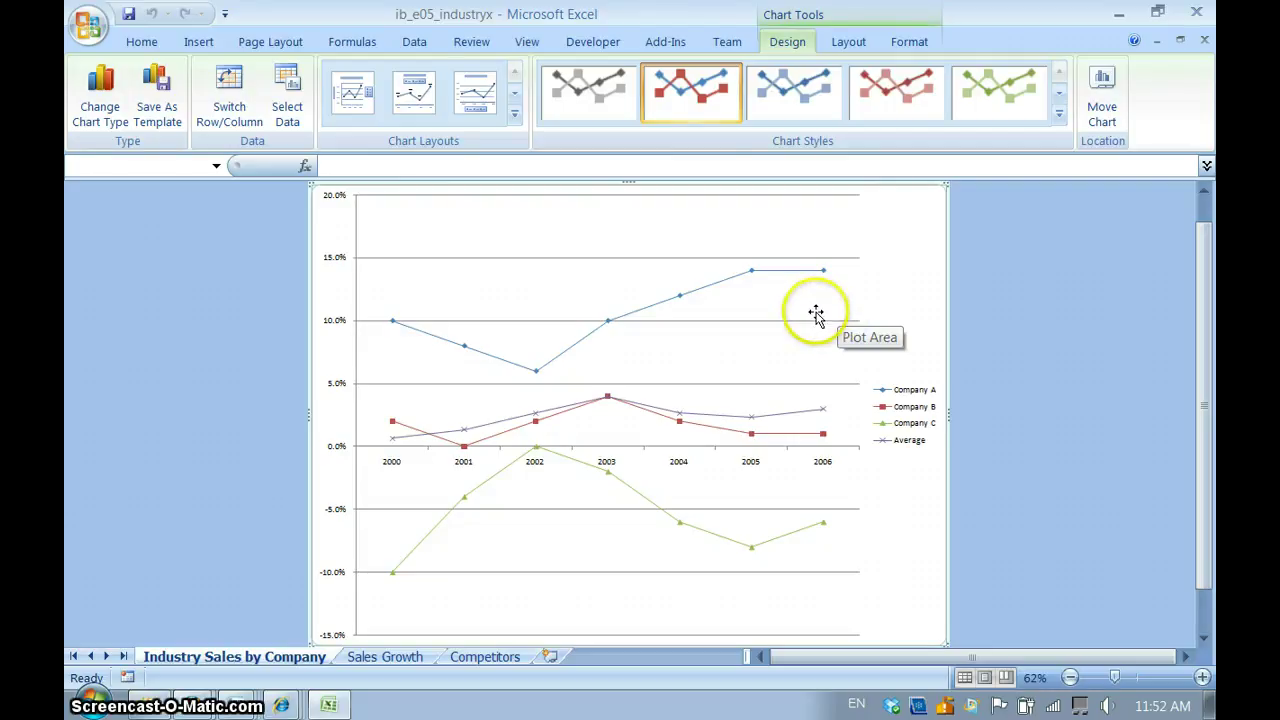
# Set the chart's legend position to Bottom
pyautogui.rightClick(908, 402)
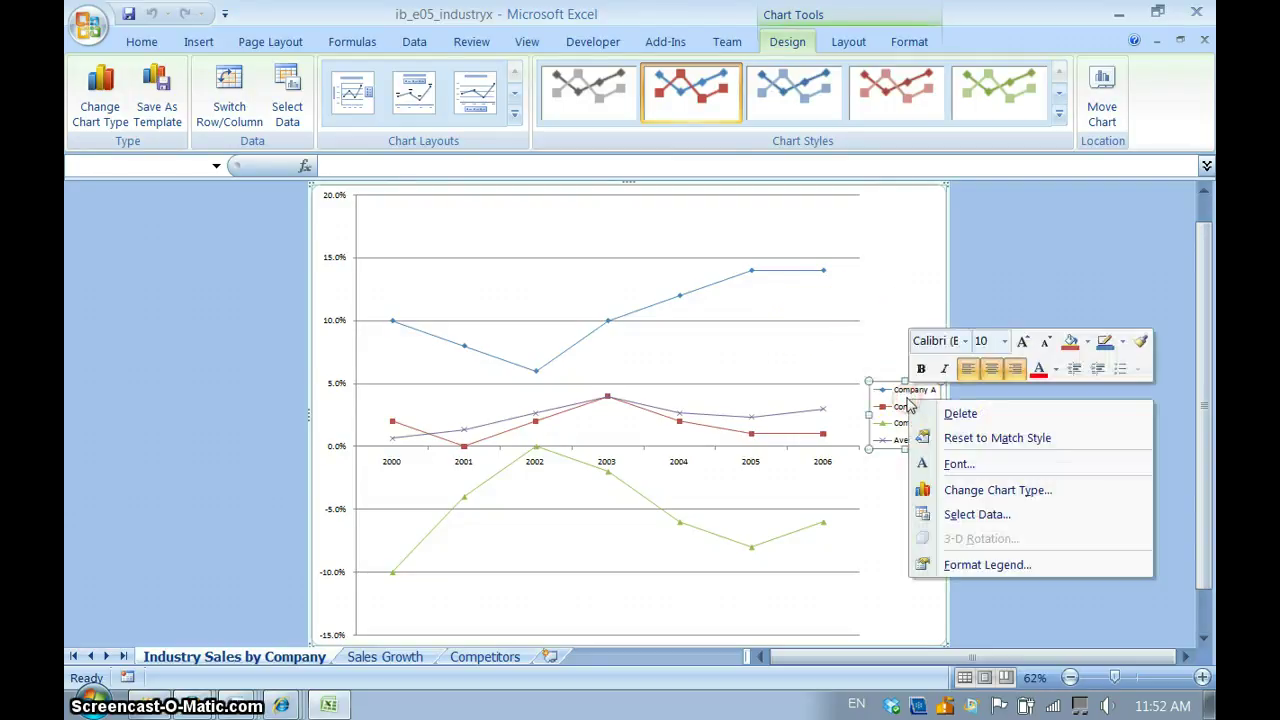
pyautogui.click(952, 566)
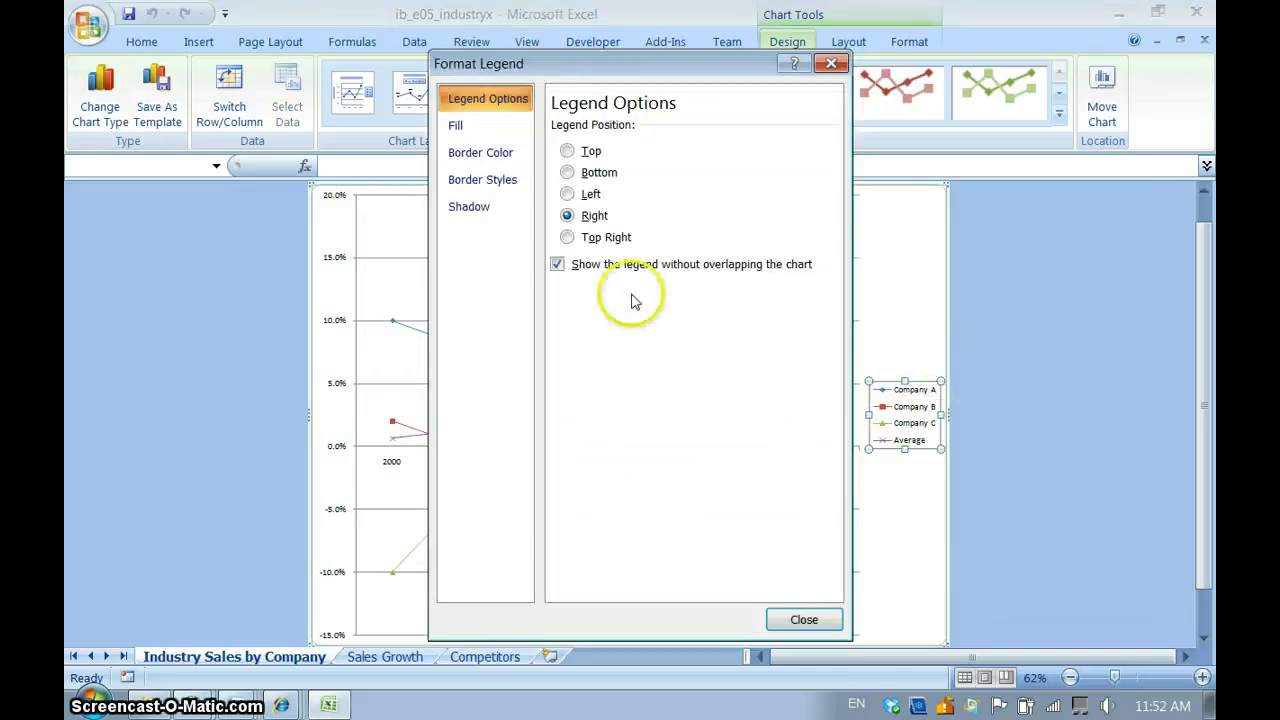
pyautogui.click(569, 172)
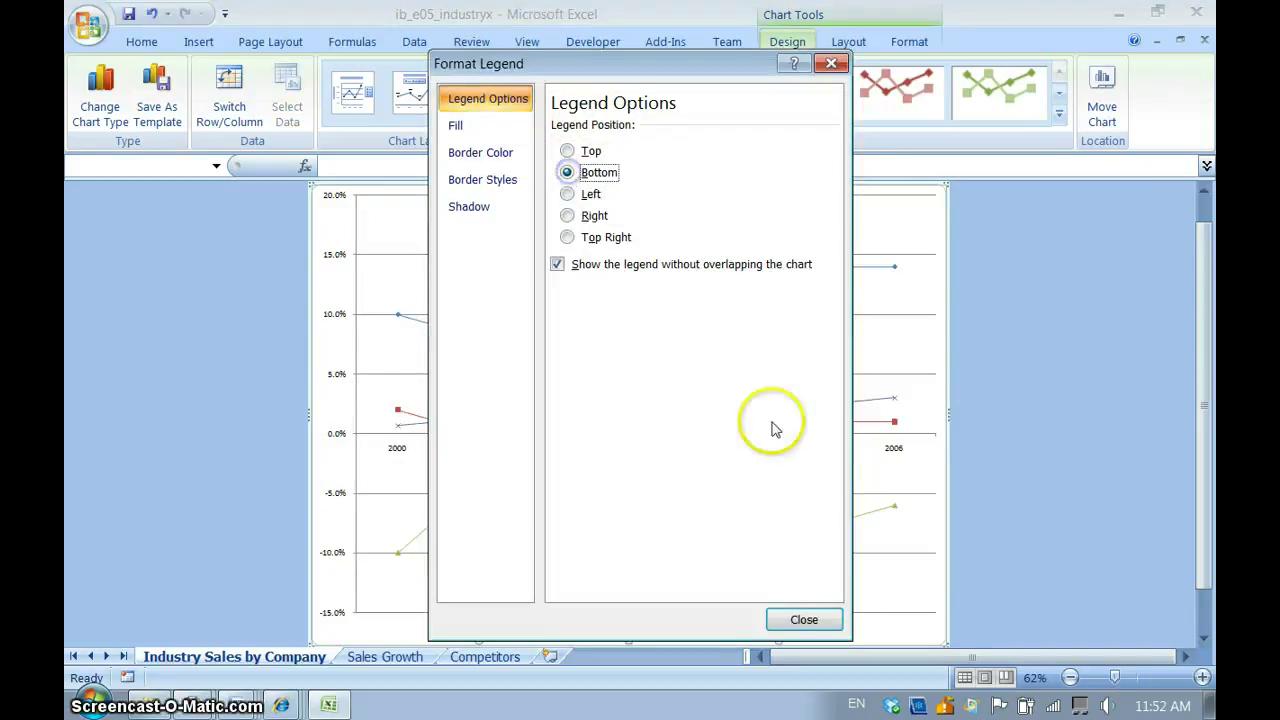
pyautogui.click(805, 621)
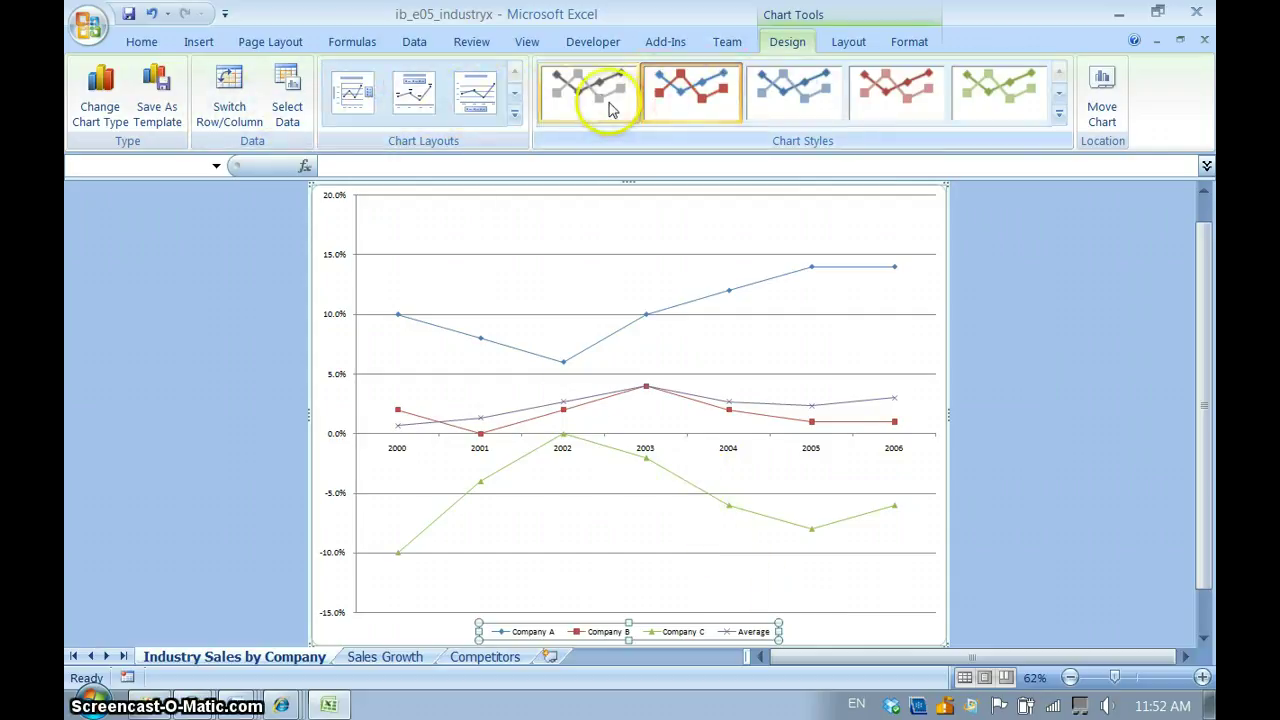
pyautogui.rightClick(656, 212)
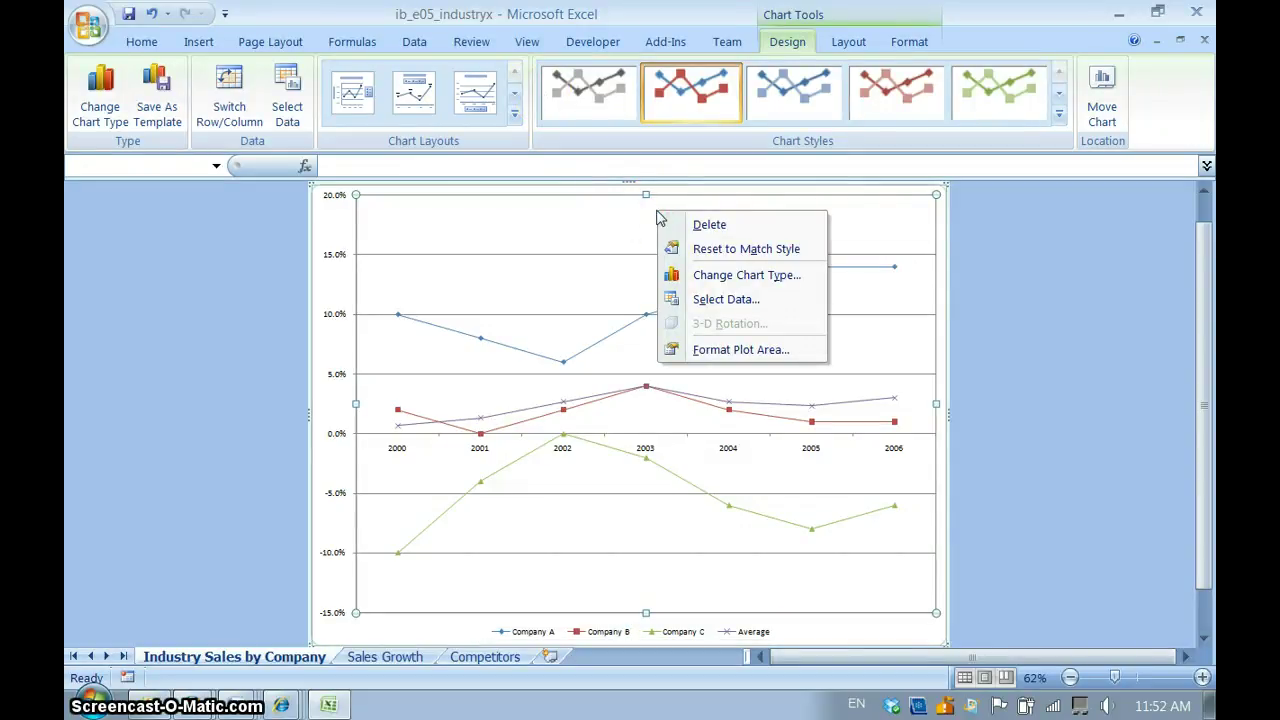
pyautogui.click(1000, 228)
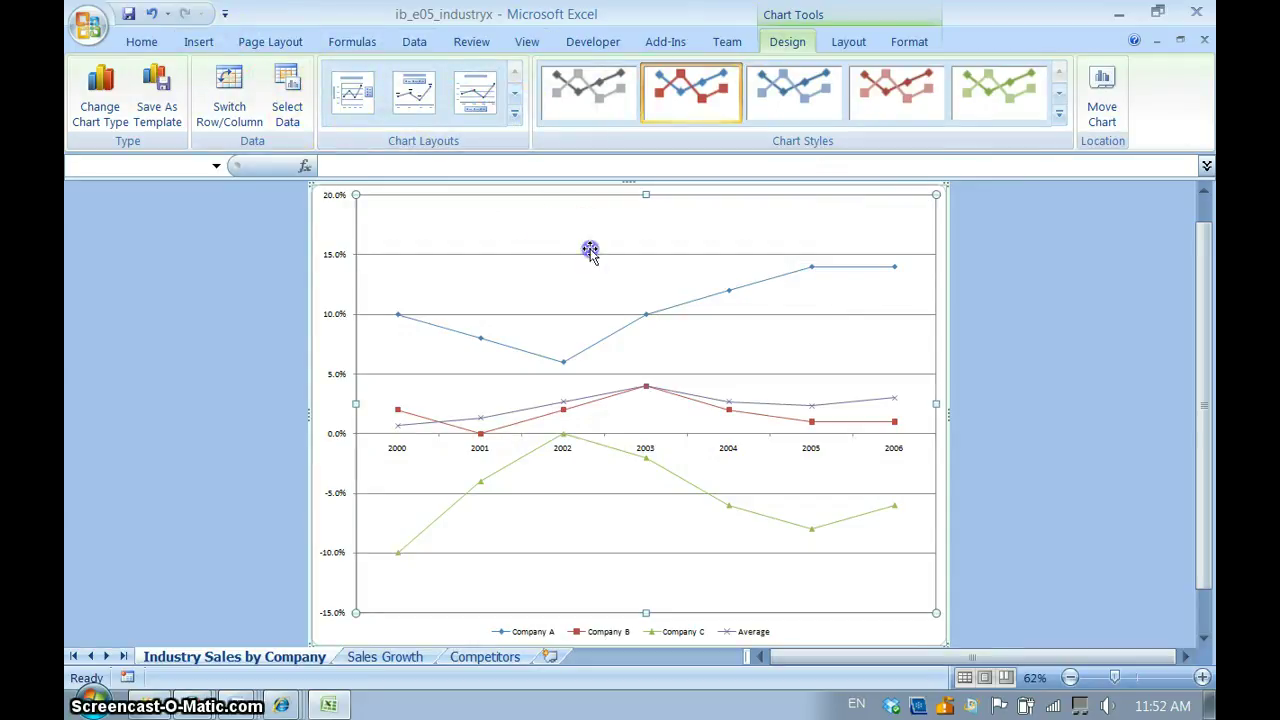
pyautogui.click(515, 118)
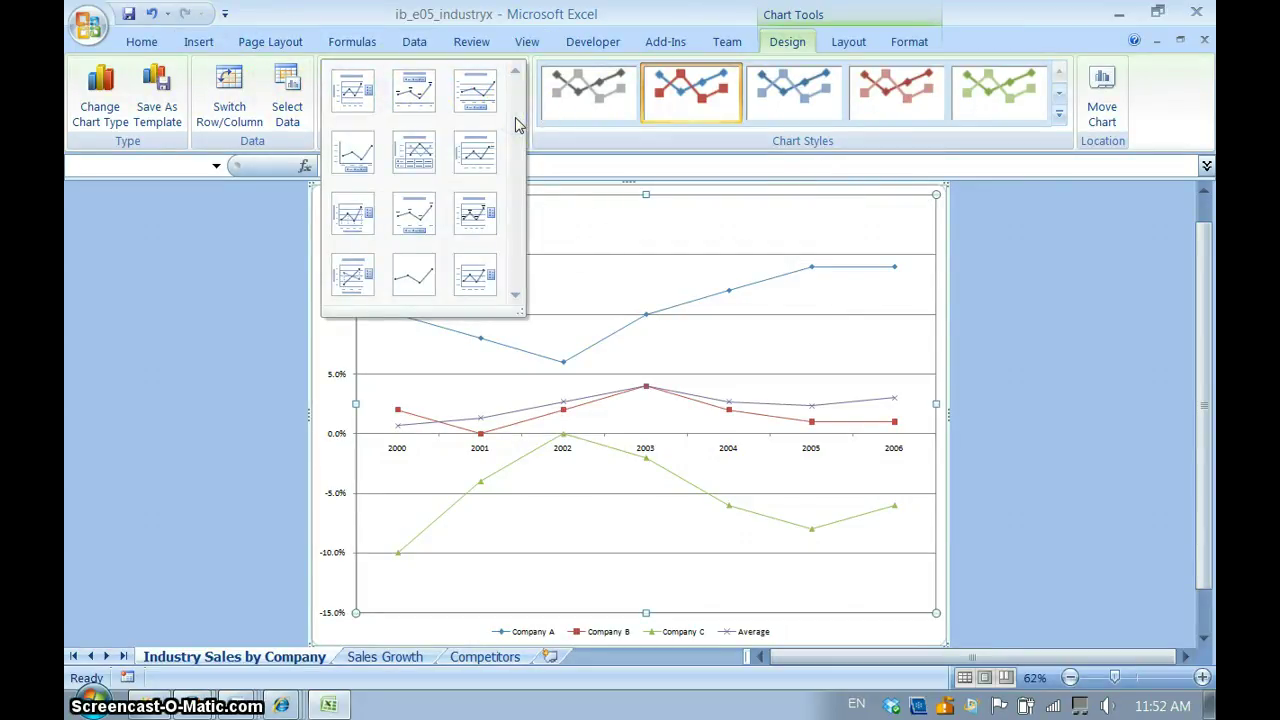
pyautogui.click(646, 209)
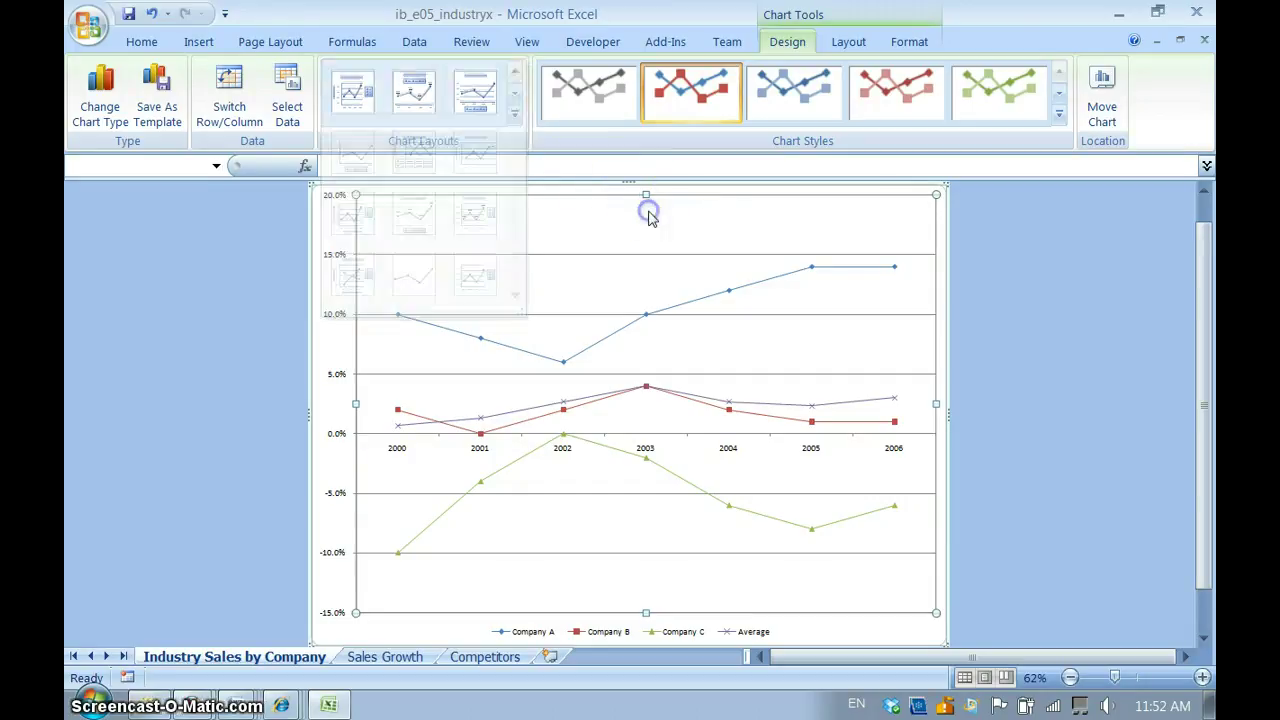
pyautogui.click(703, 189)
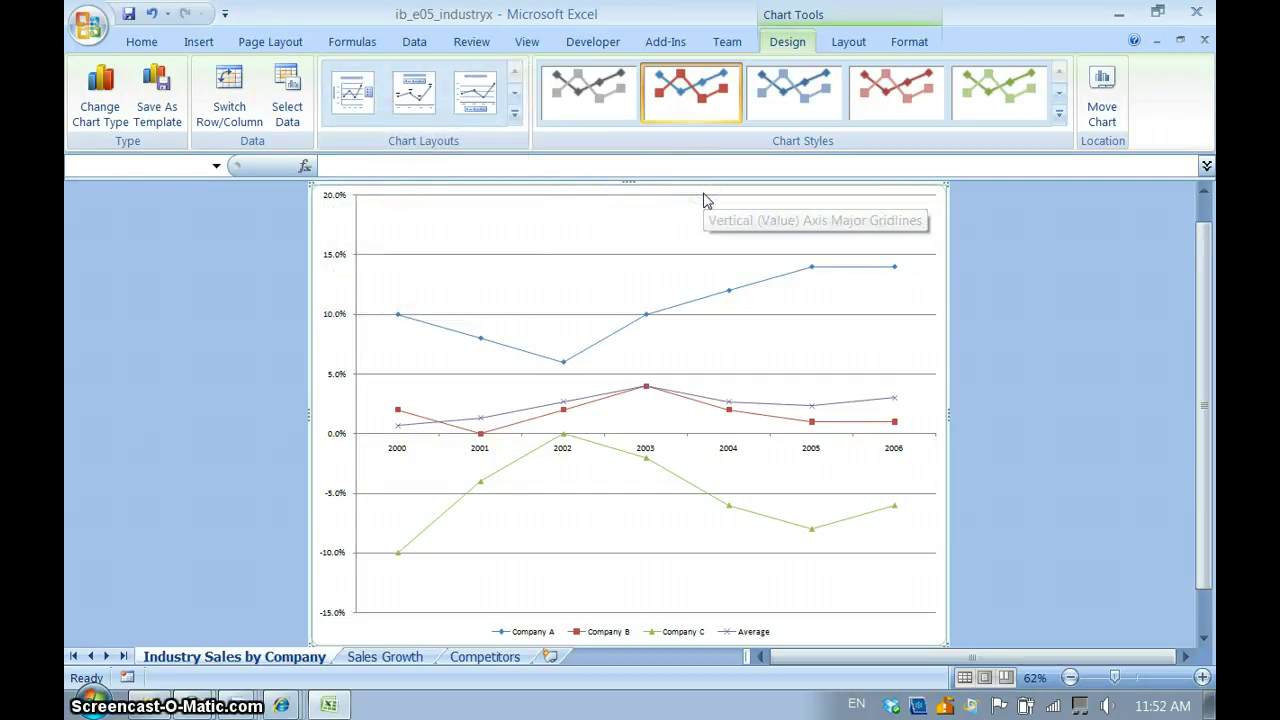
pyautogui.click(809, 309)
pyautogui.hotkey('alt', 'p')
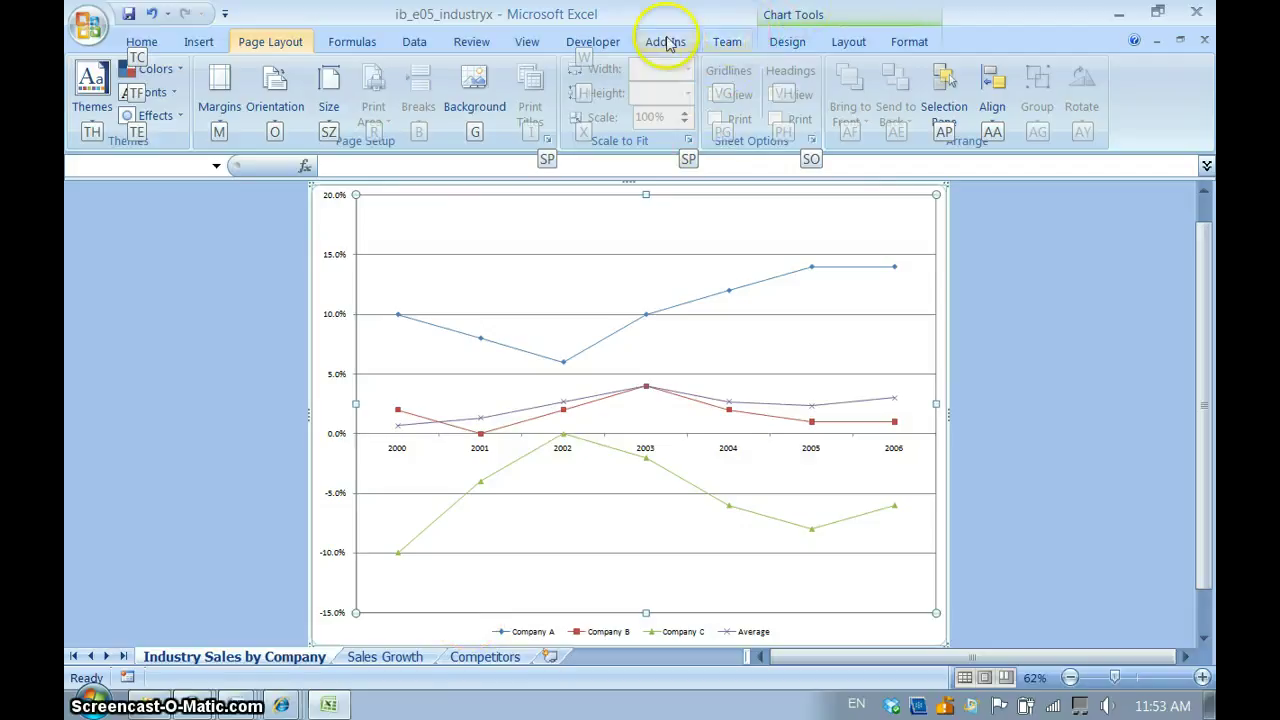
pyautogui.press('Escape')
# Add a chart title using the Above Chart placement
pyautogui.click(791, 13)
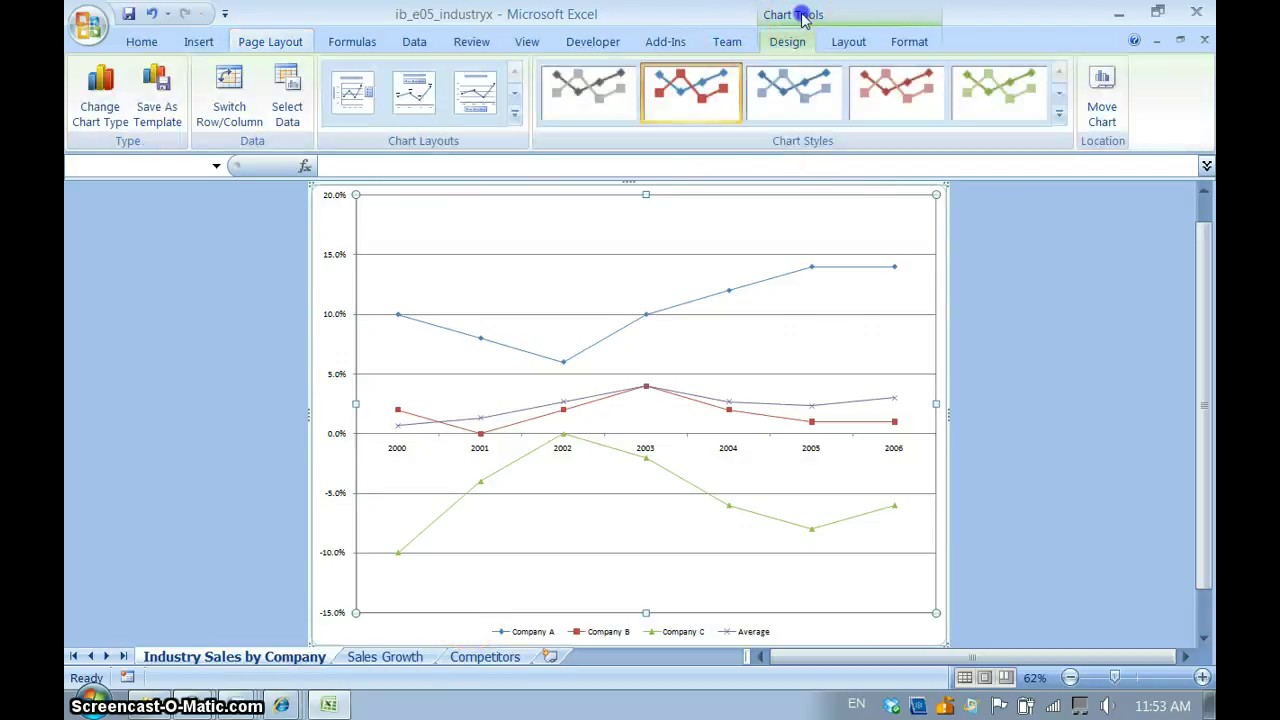
pyautogui.click(848, 41)
pyautogui.click(393, 120)
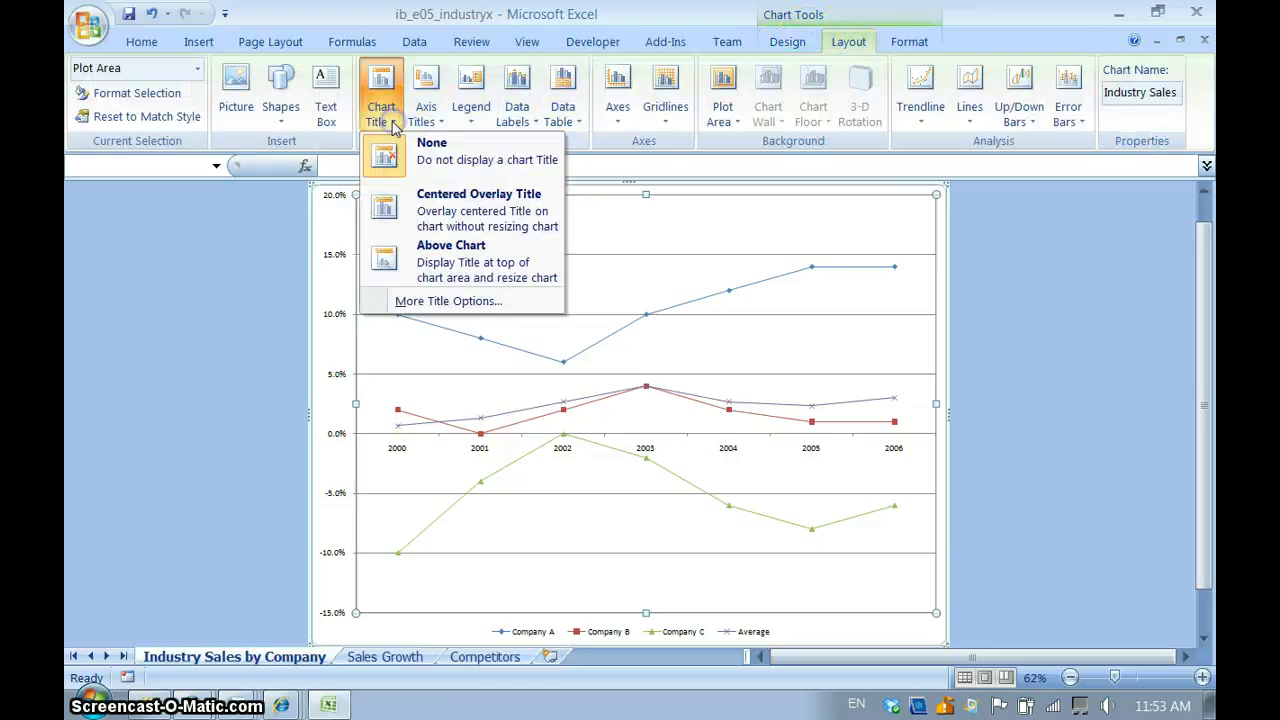
pyautogui.click(490, 258)
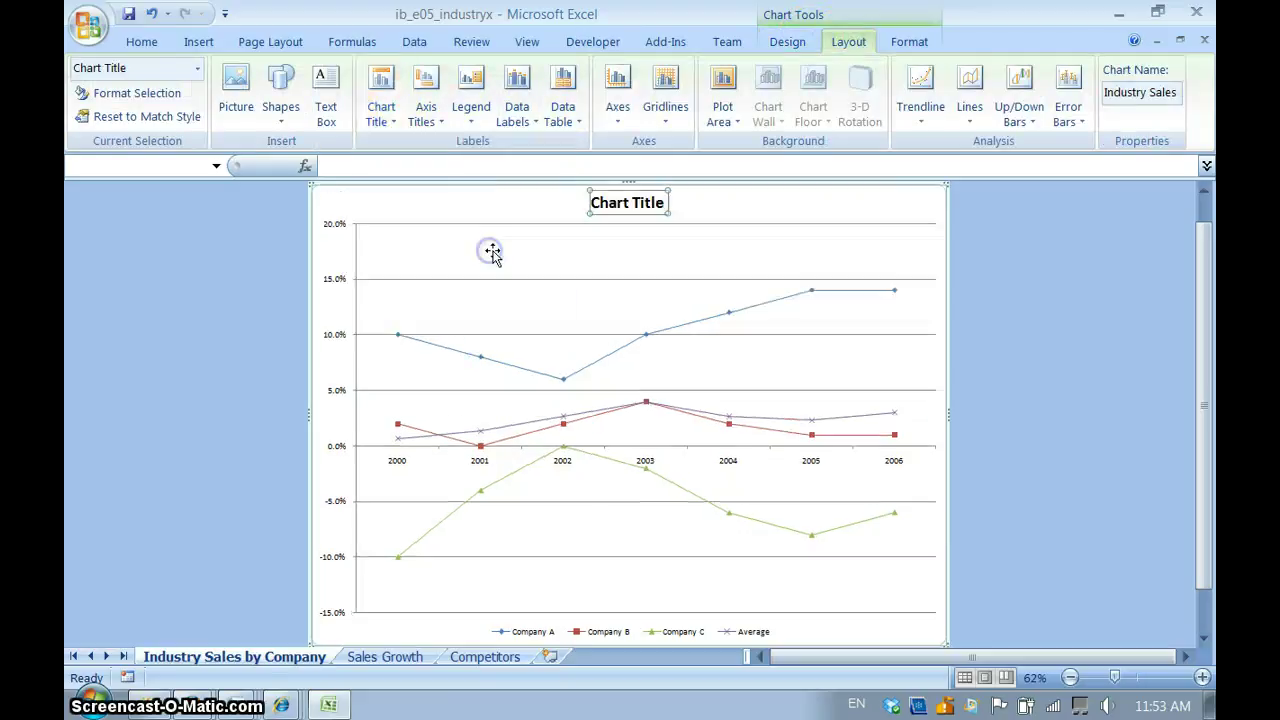
# Replace the placeholder chart title with "Industry X Sales Analysis"
pyautogui.click(623, 204)
pyautogui.click(640, 202)
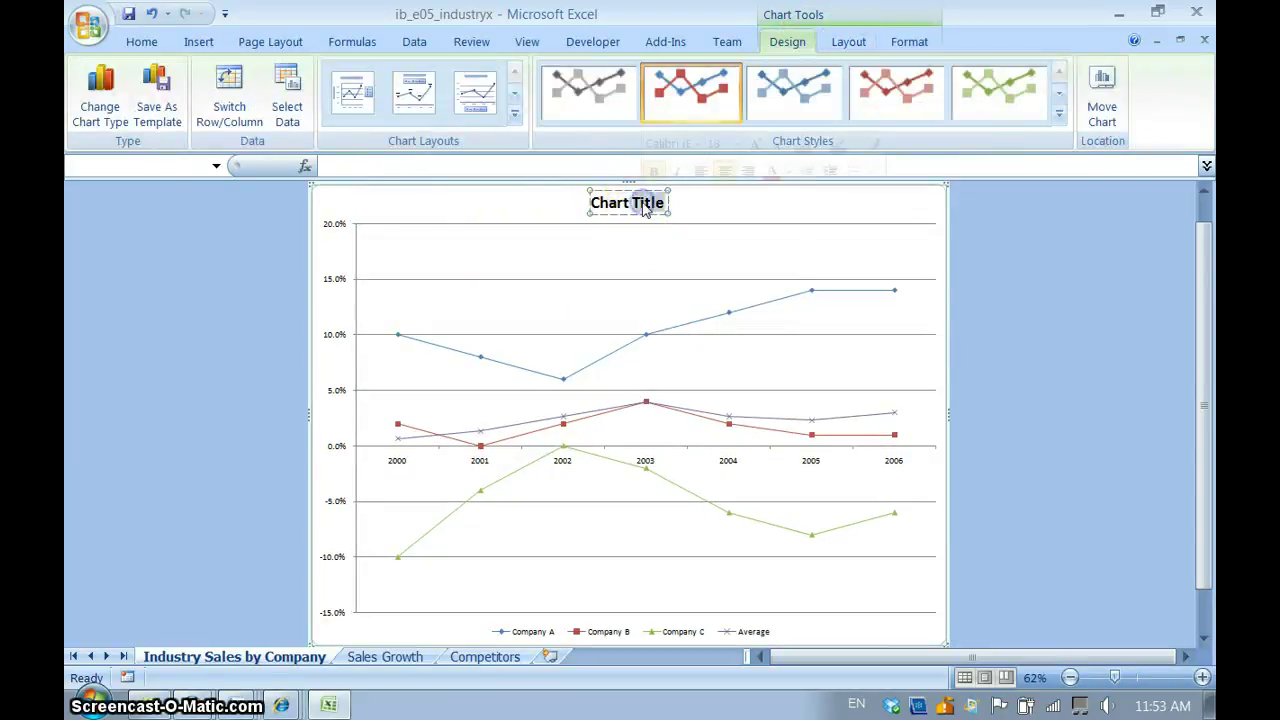
pyautogui.click(642, 204)
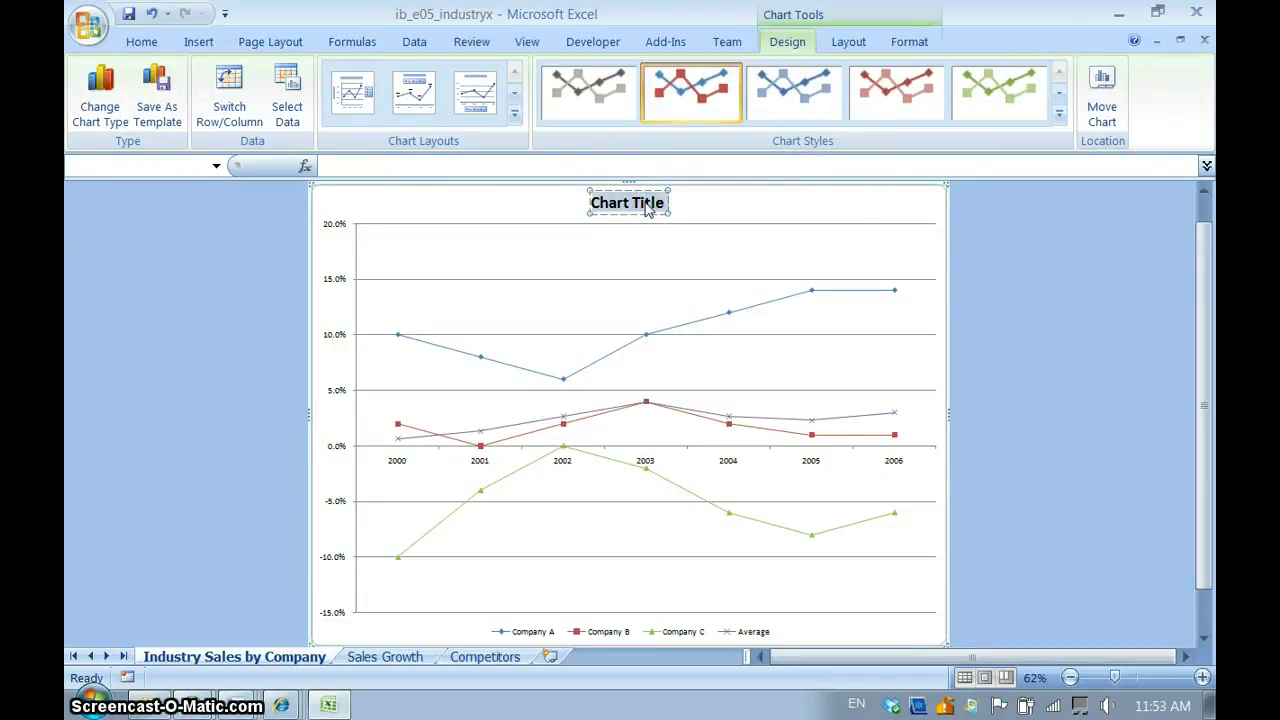
pyautogui.write('Industry')
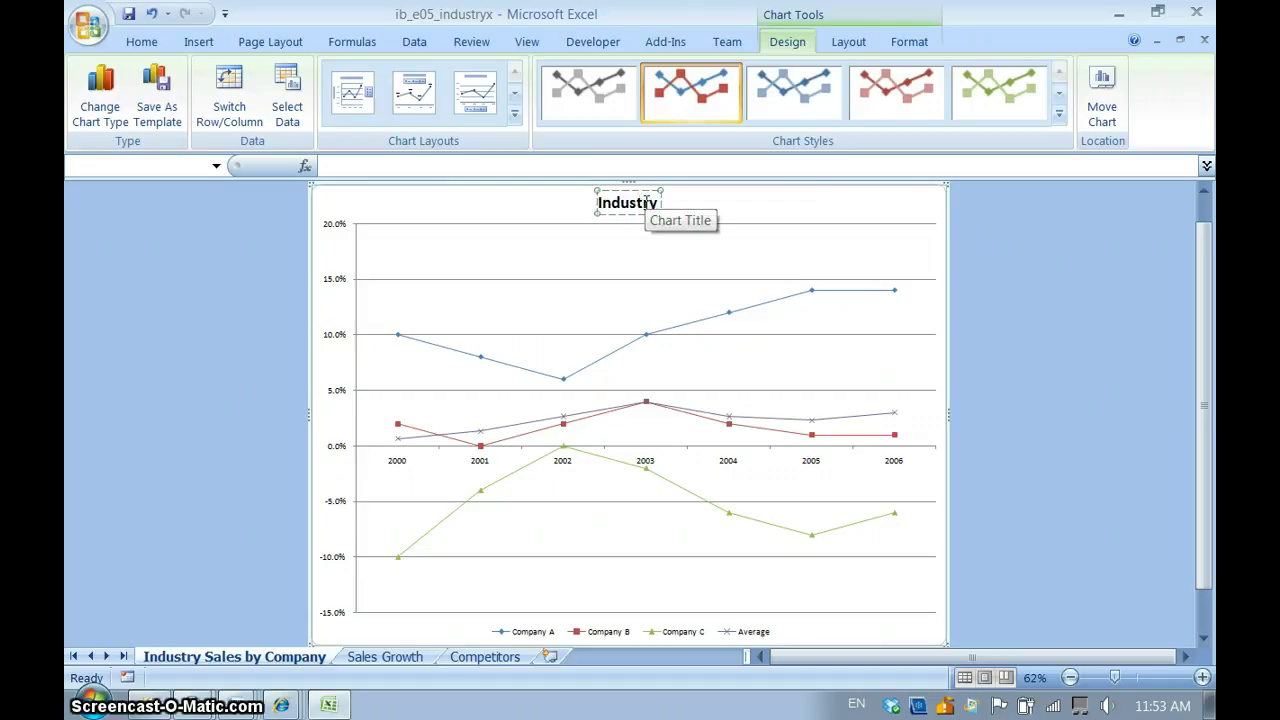
pyautogui.write(' X Sales ANa')
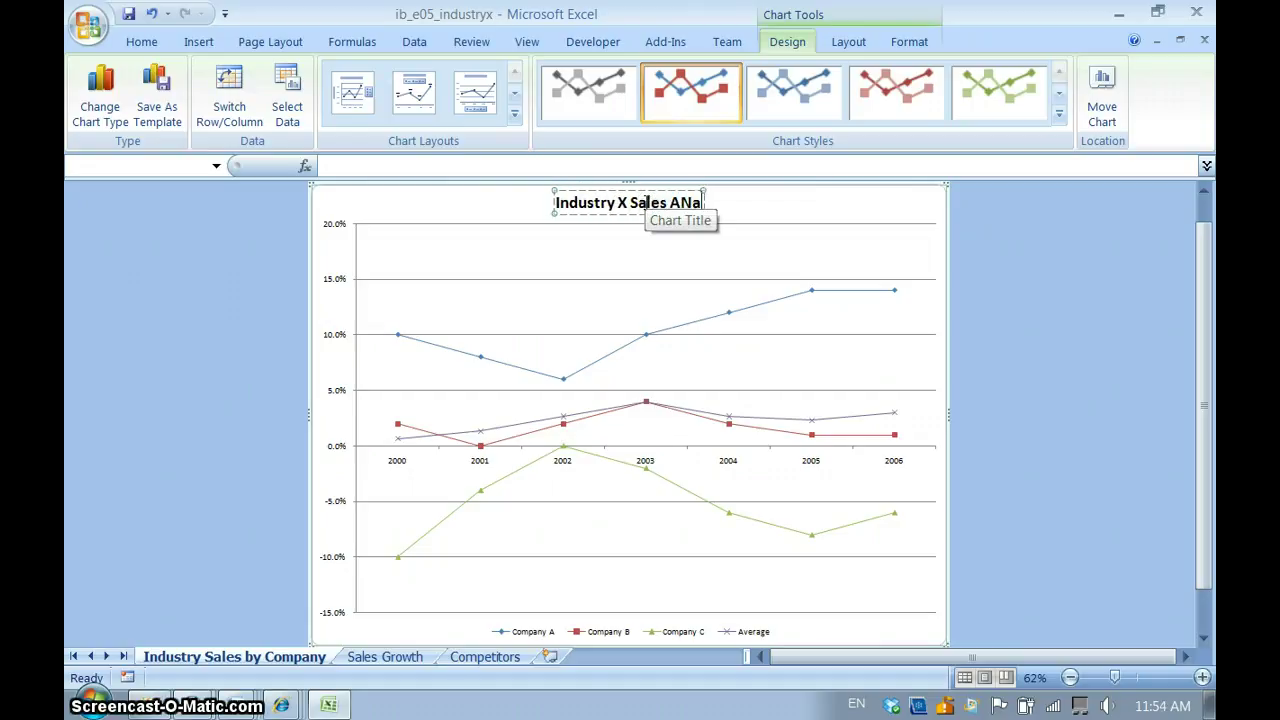
pyautogui.write('lysis')
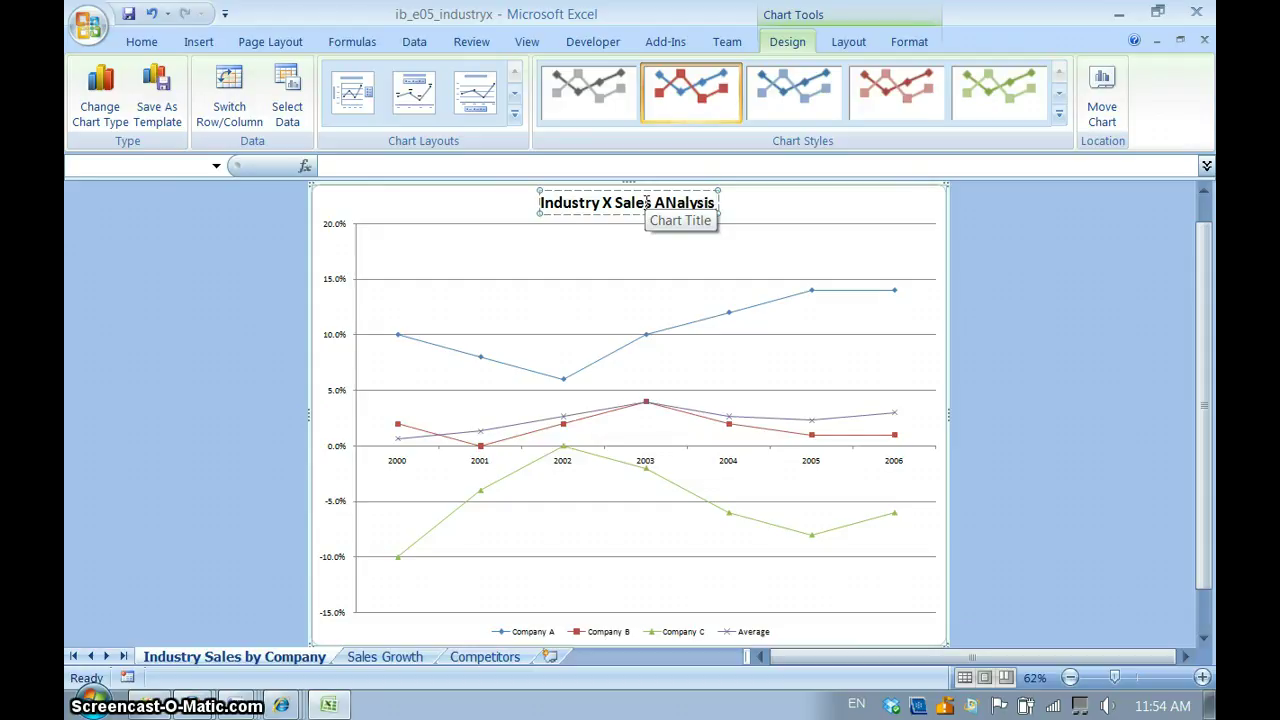
pyautogui.click(820, 274)
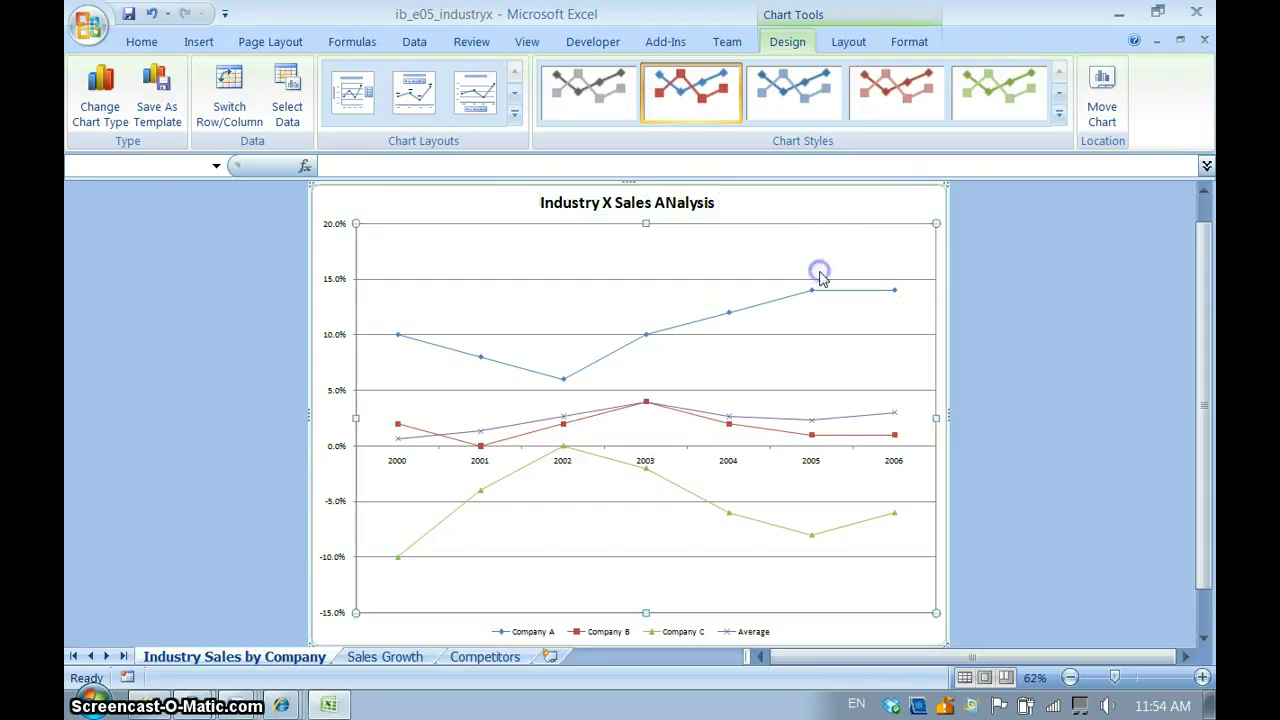
pyautogui.click(679, 201)
pyautogui.click(676, 201)
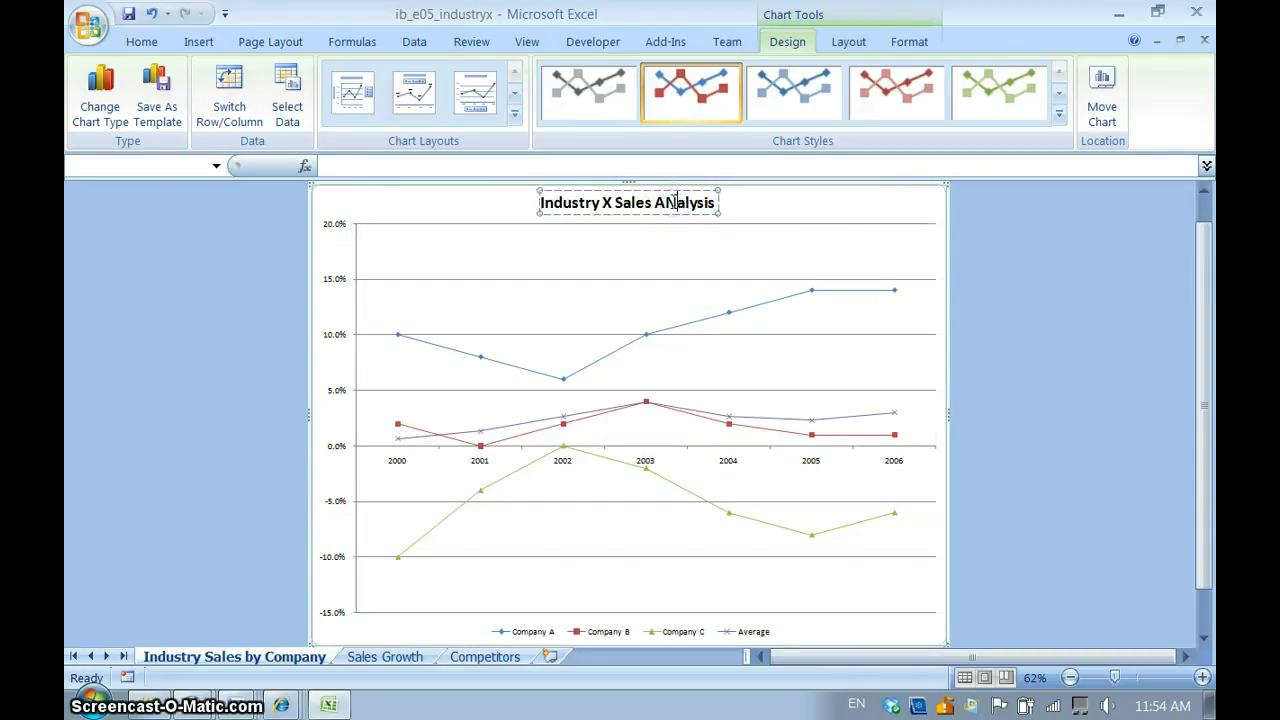
pyautogui.press('Delete')
pyautogui.write('n')
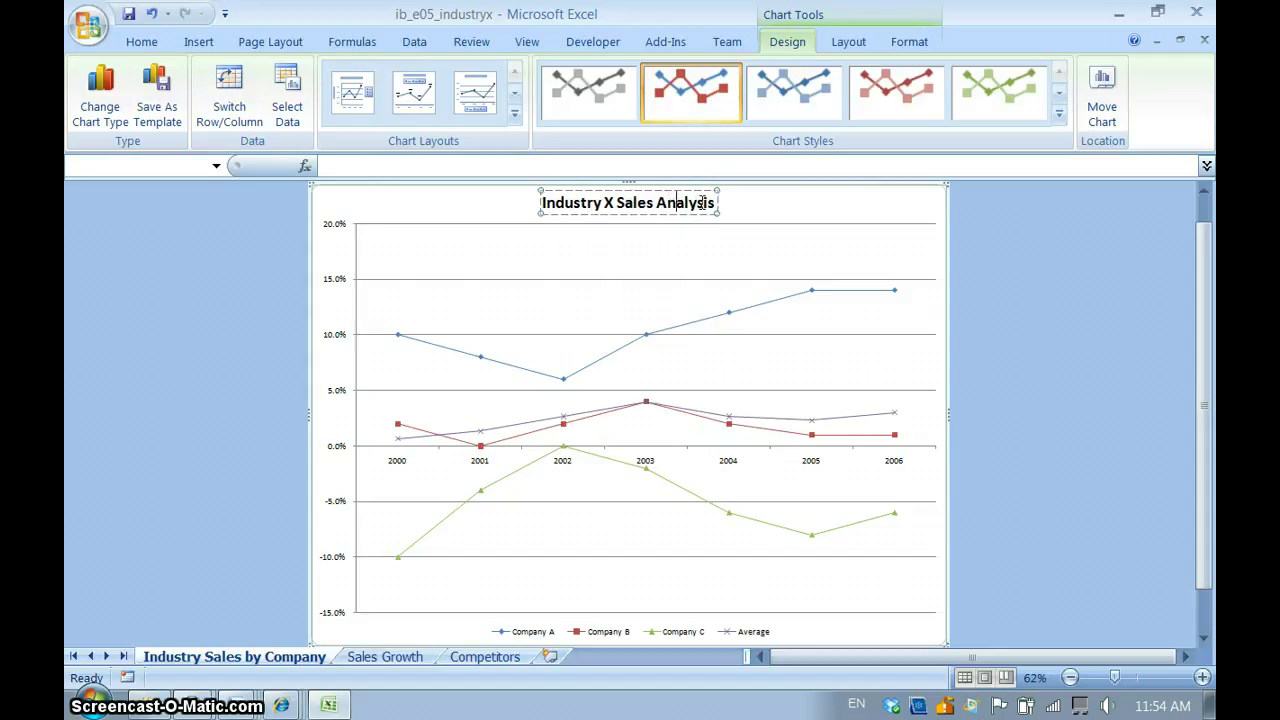
pyautogui.click(794, 210)
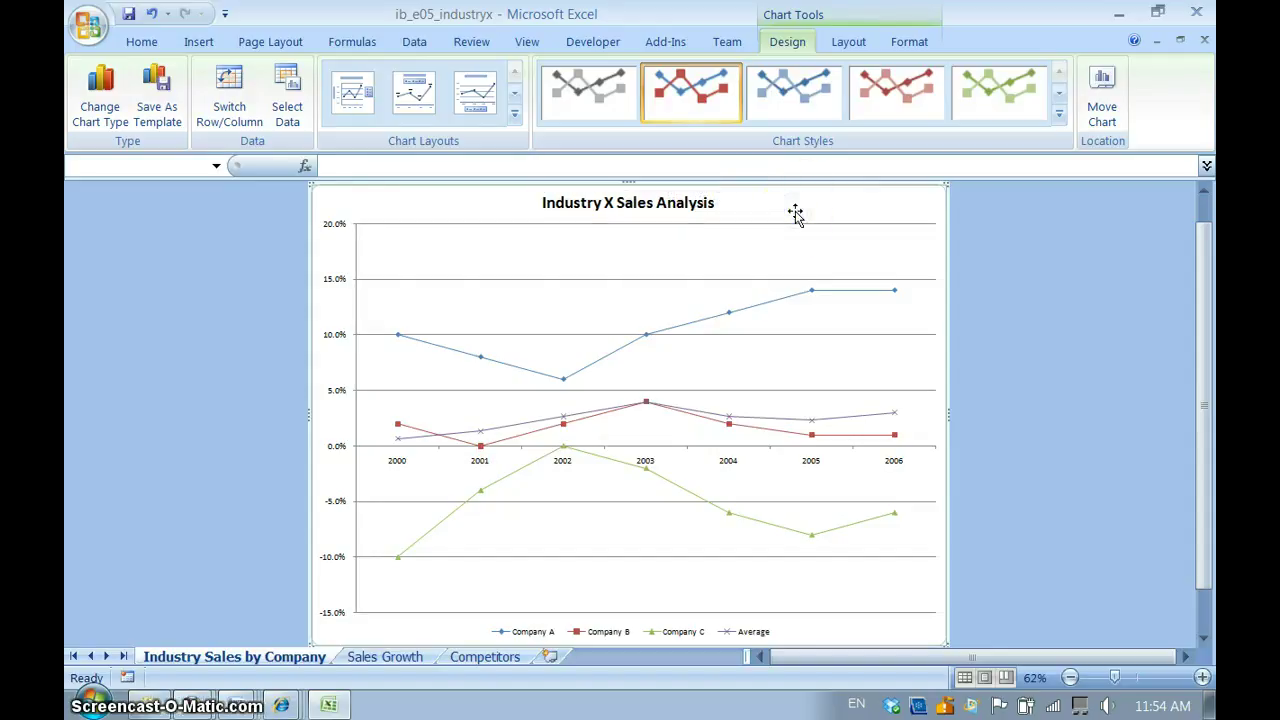
pyautogui.click(803, 194)
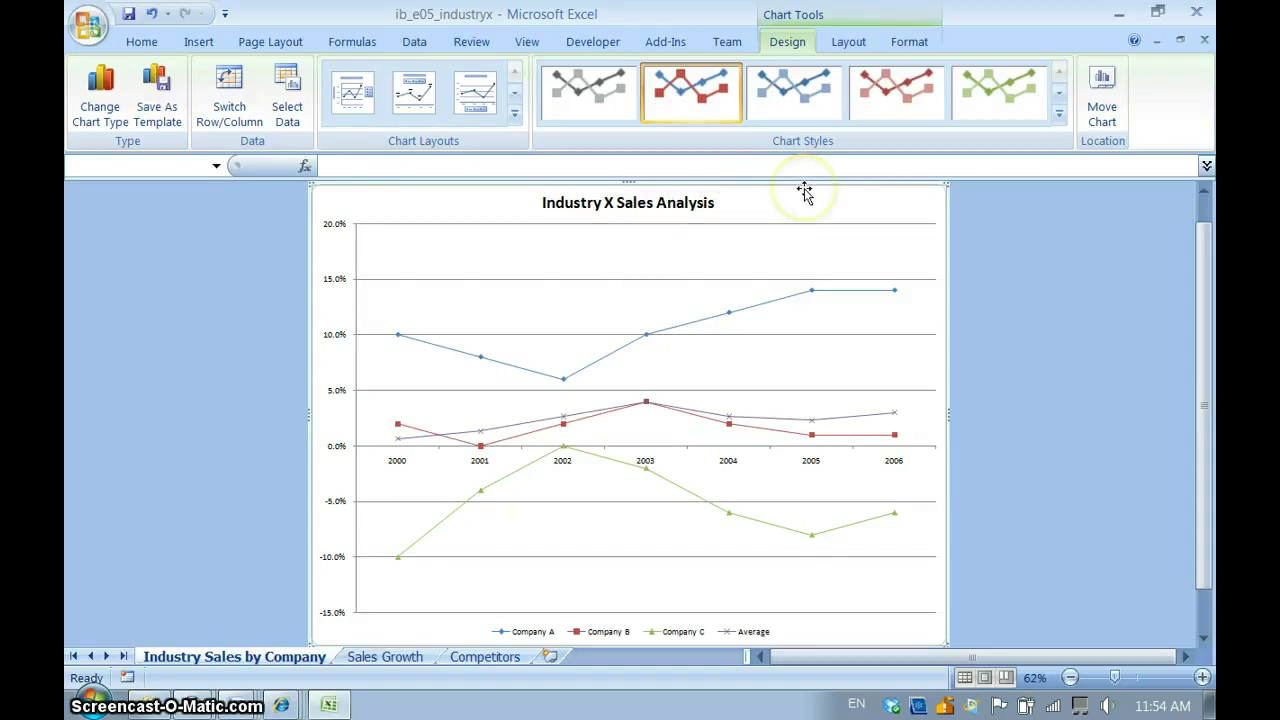
pyautogui.click(820, 188)
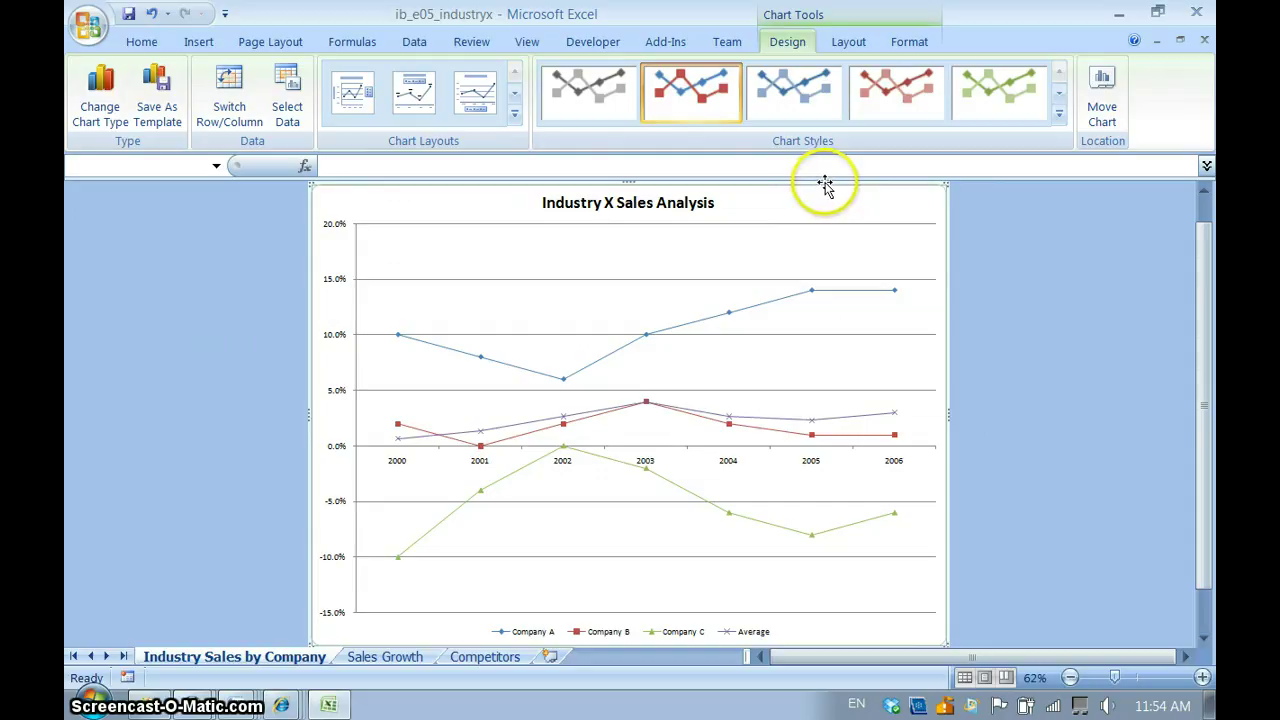
pyautogui.click(1040, 18)
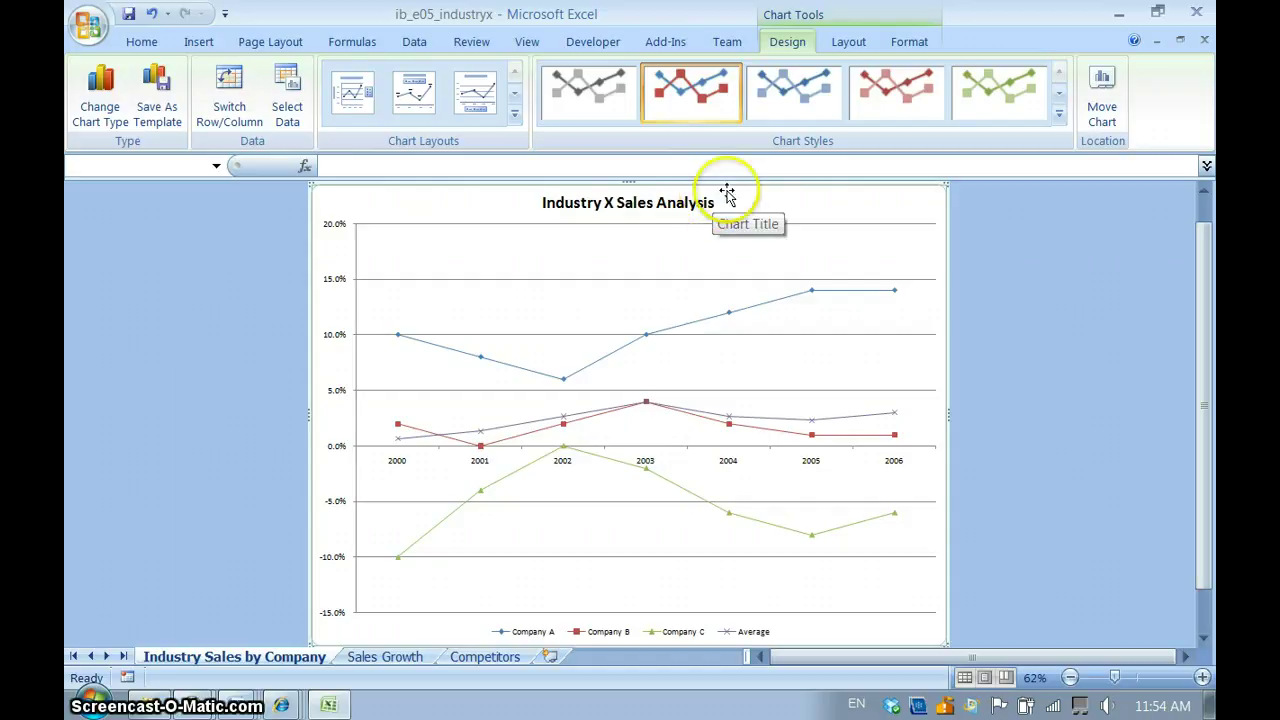
# Add a primary vertical axis title to the line chart using the Vertical Title option
pyautogui.click(845, 42)
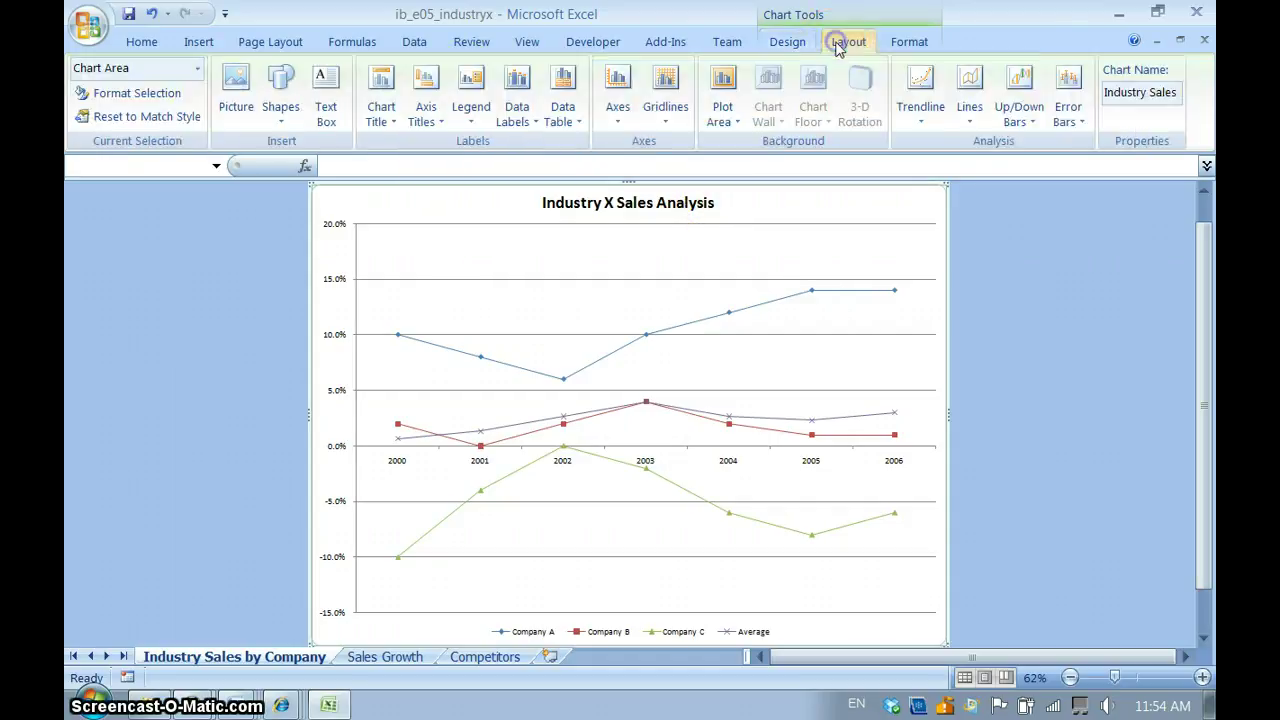
pyautogui.click(435, 125)
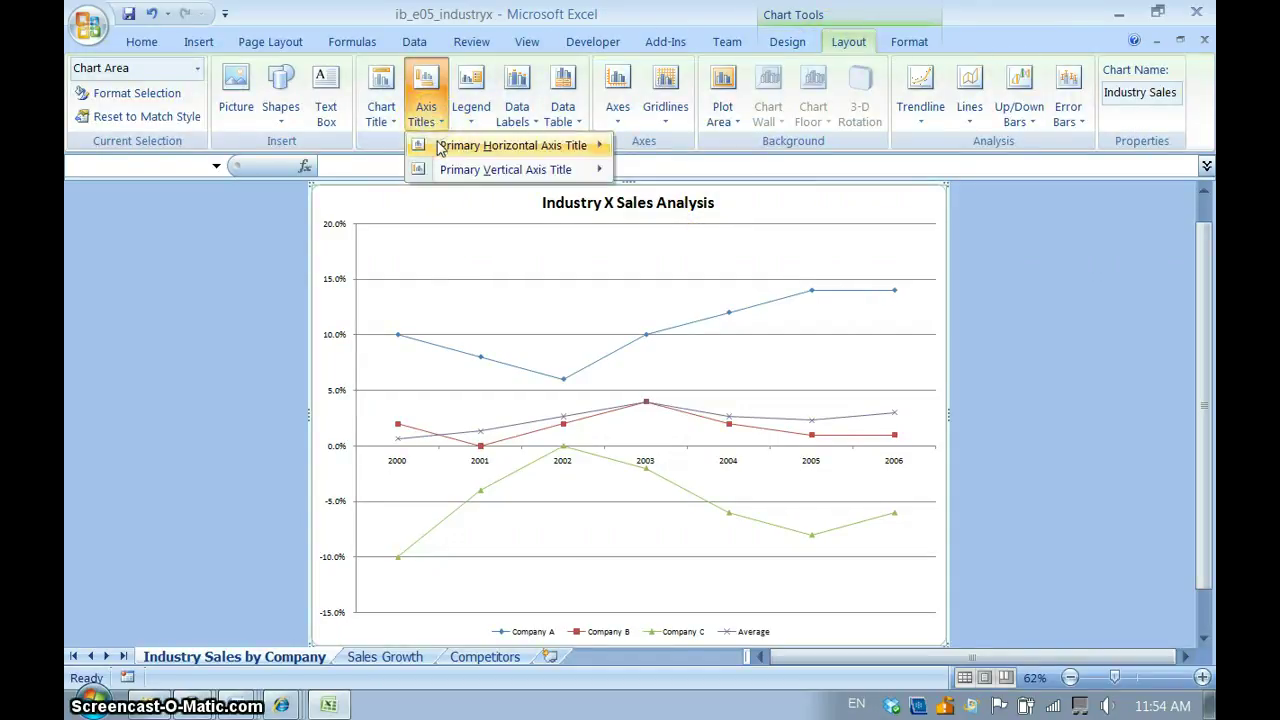
pyautogui.click(570, 147)
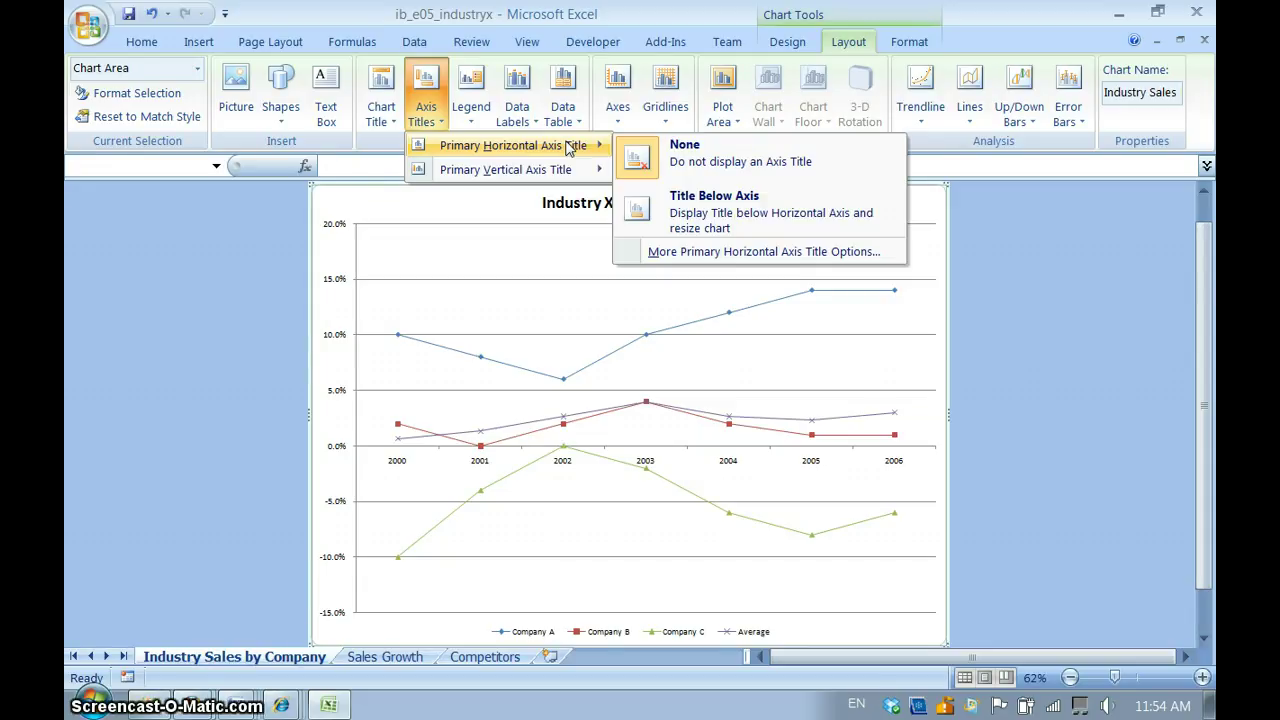
pyautogui.moveTo(585, 170)
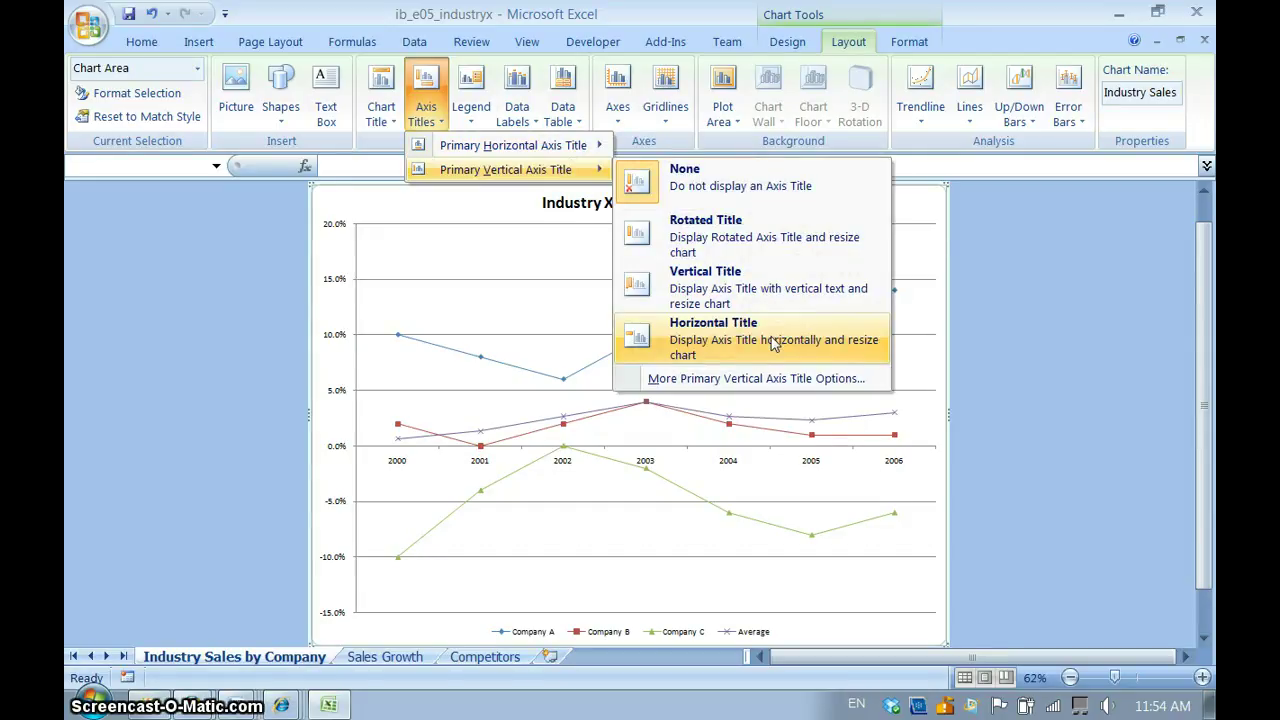
pyautogui.click(777, 275)
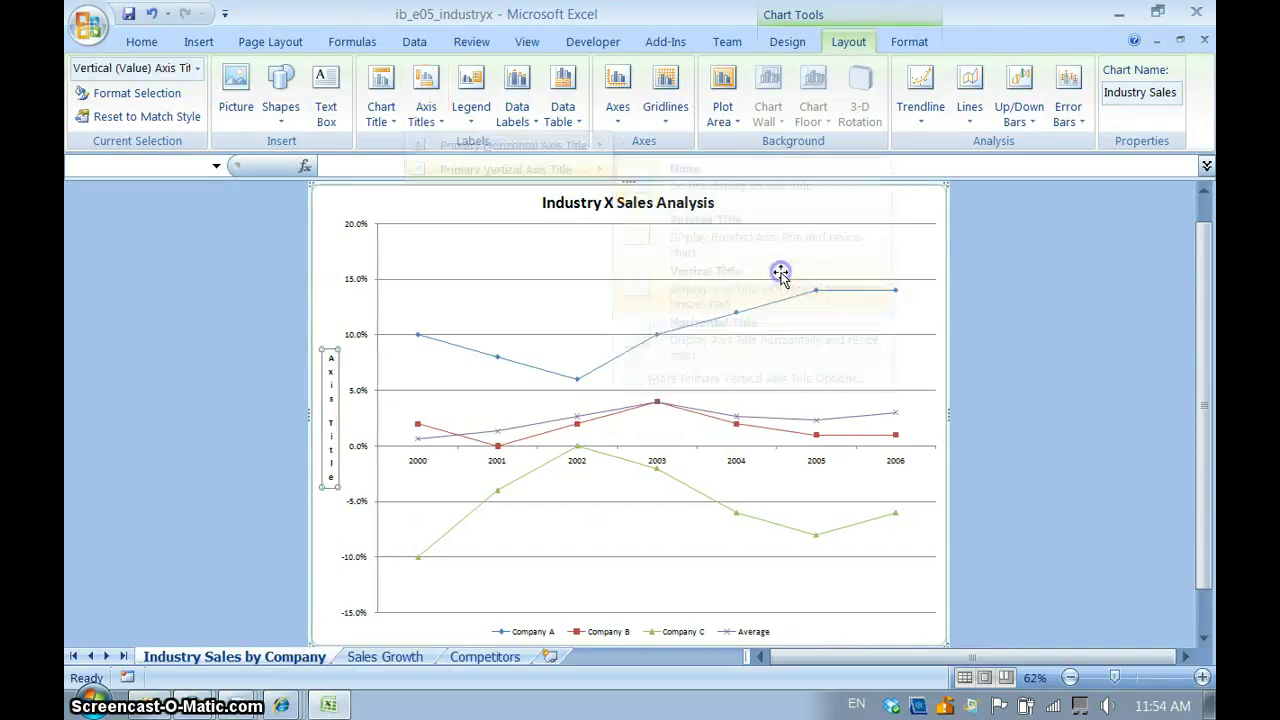
# Replace the placeholder vertical axis title with "Change in Sales" and deselect the chart
pyautogui.doubleClick(329, 364)
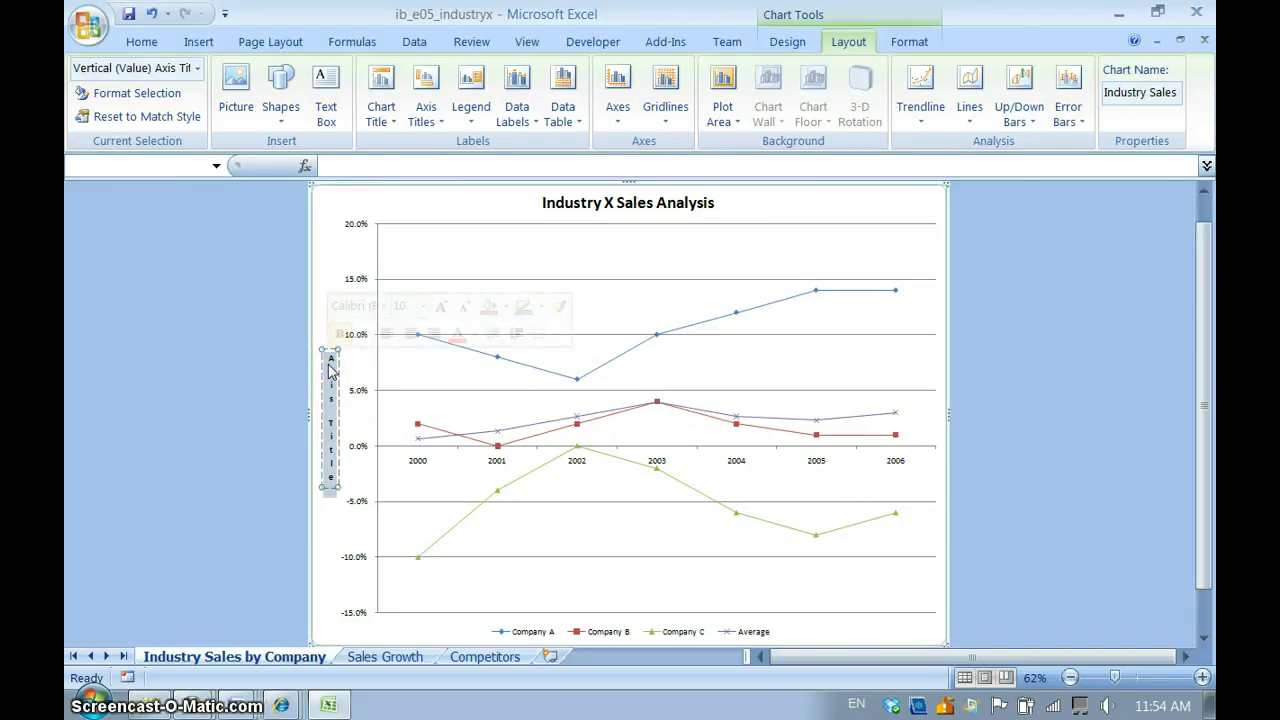
pyautogui.write('Change')
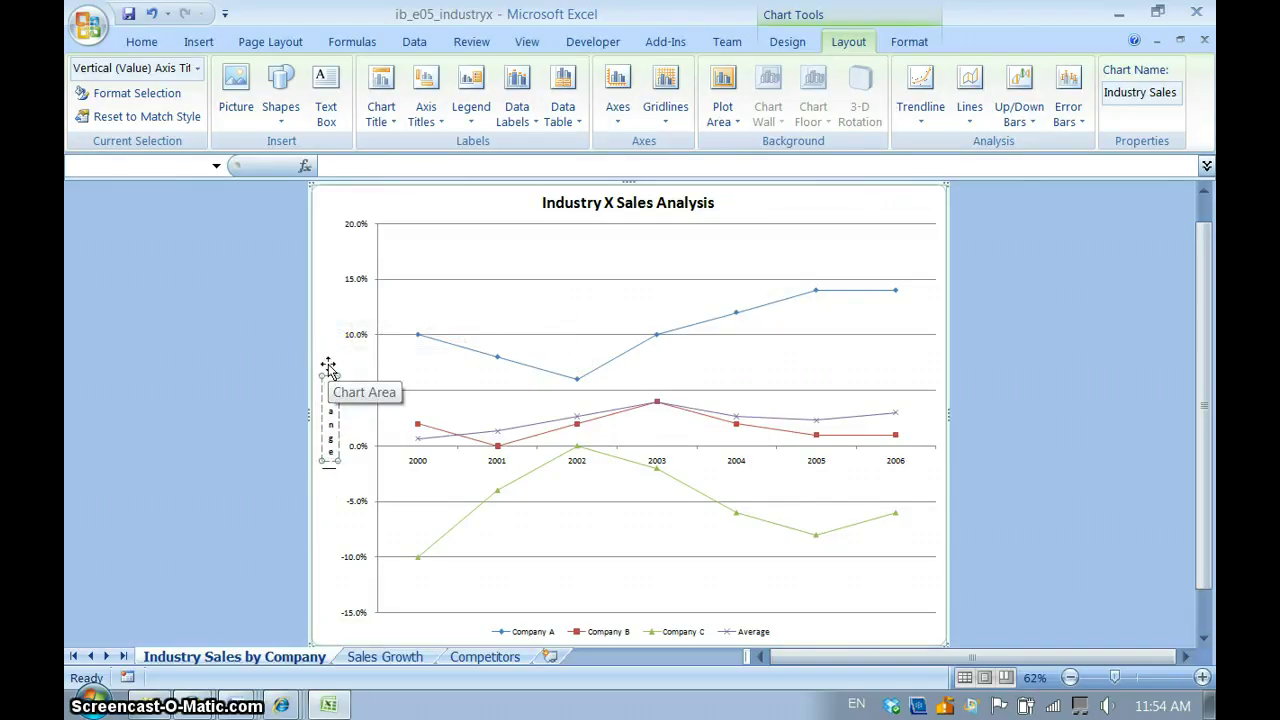
pyautogui.write(' in sales')
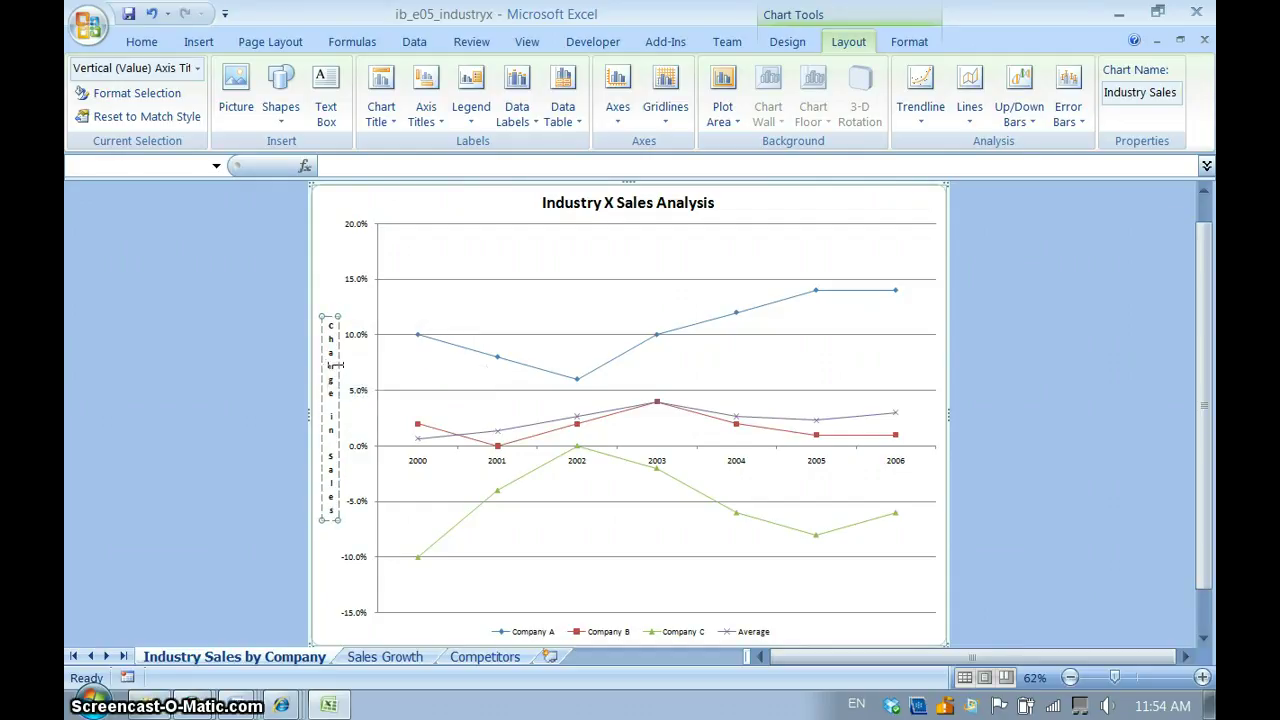
pyautogui.click(348, 358)
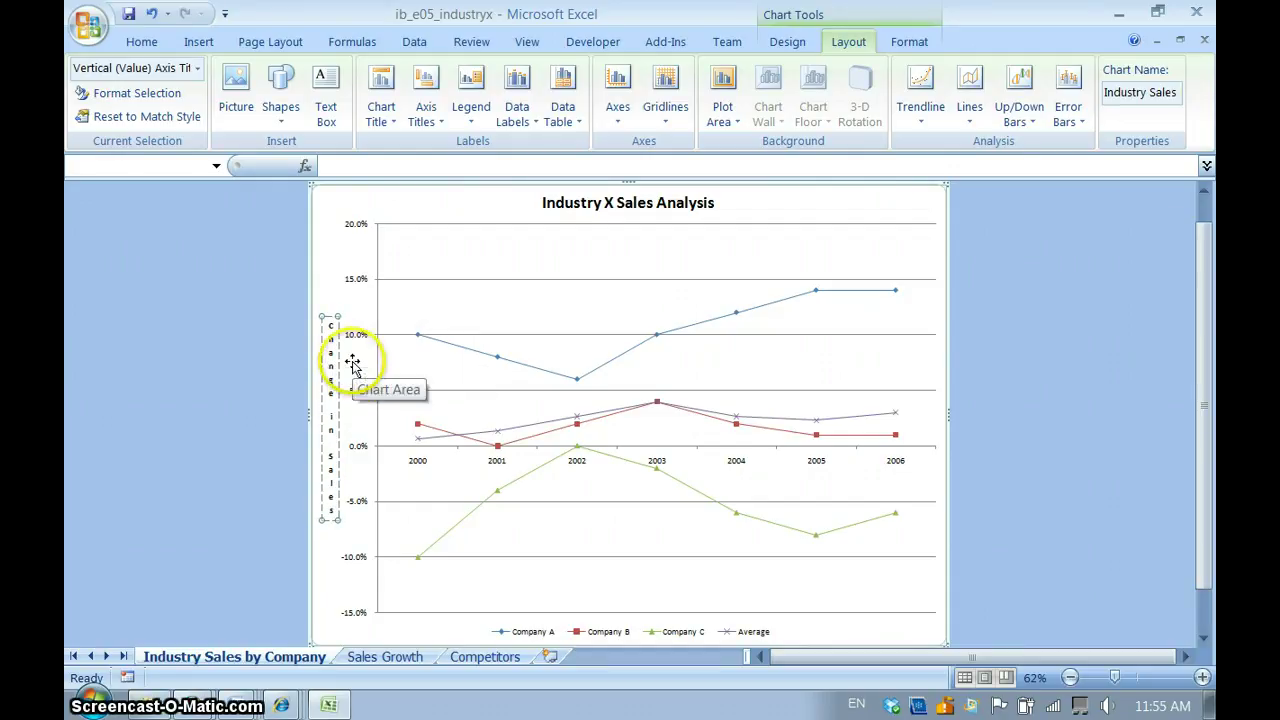
pyautogui.click(436, 361)
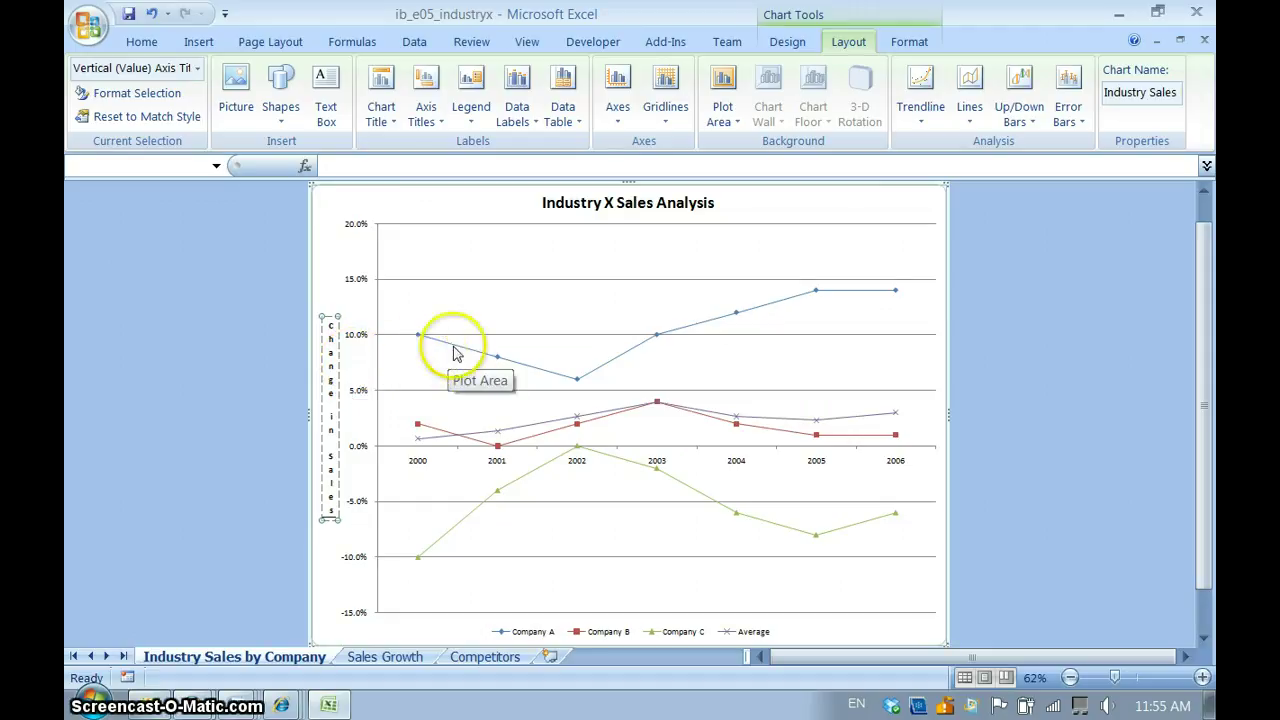
pyautogui.click(938, 348)
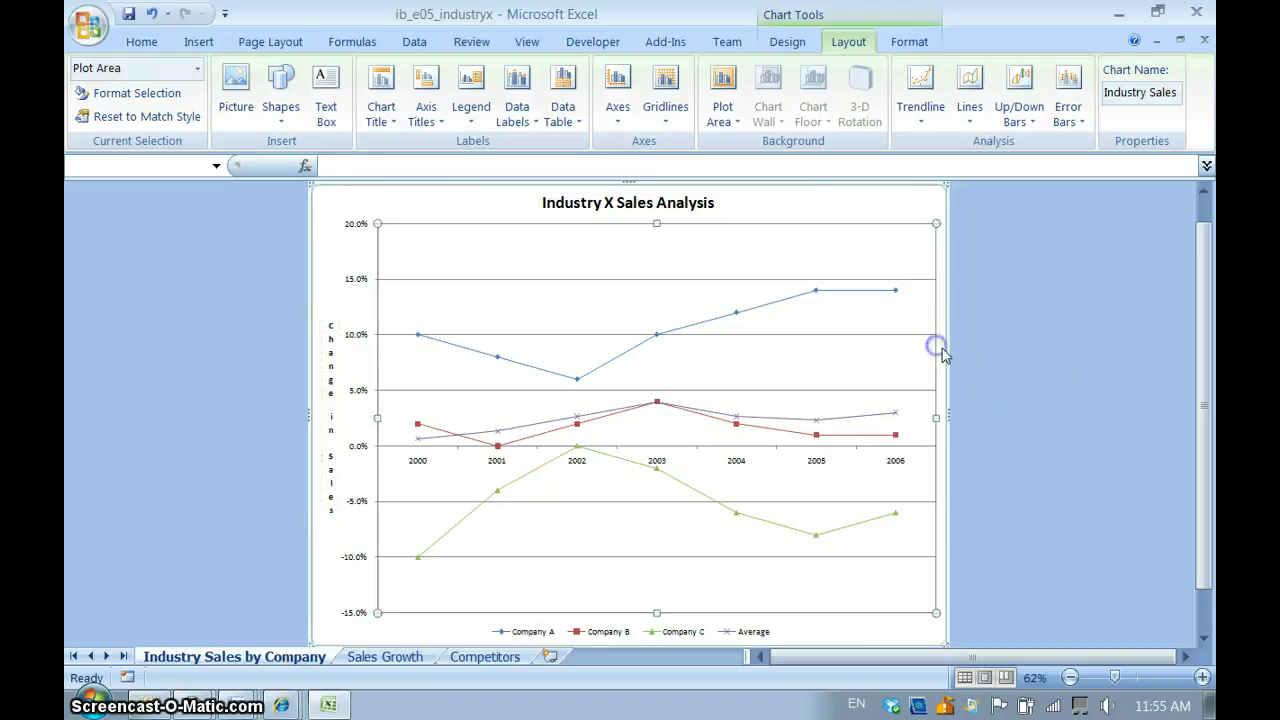
pyautogui.click(983, 357)
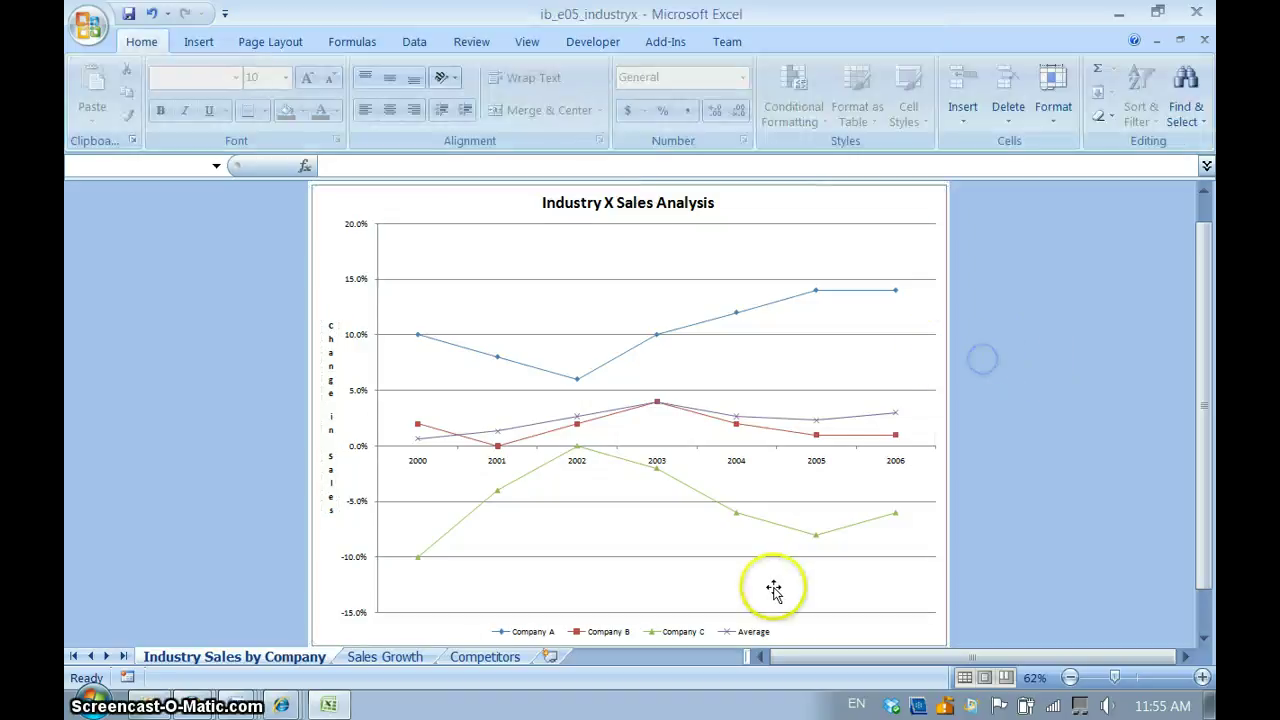
pyautogui.click(755, 638)
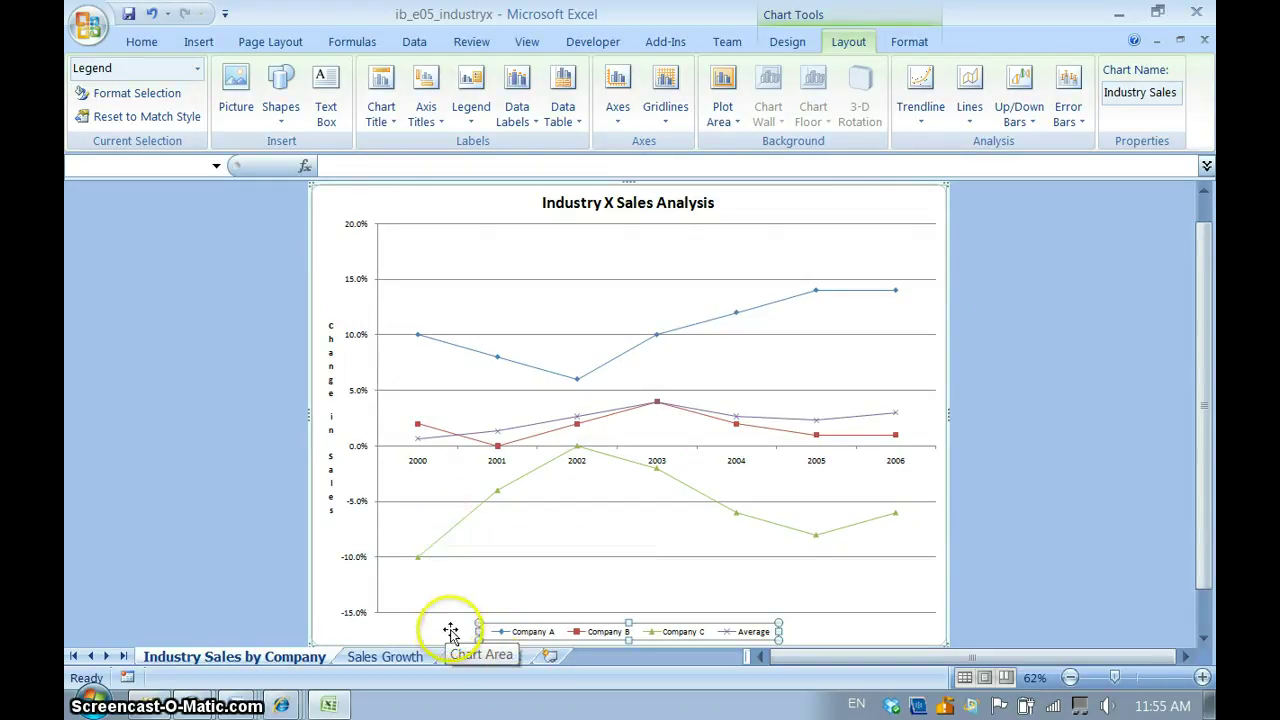
# Insert an exploded 3-D pie chart from the range A1:B6 on the Competitors sheet
pyautogui.click(488, 658)
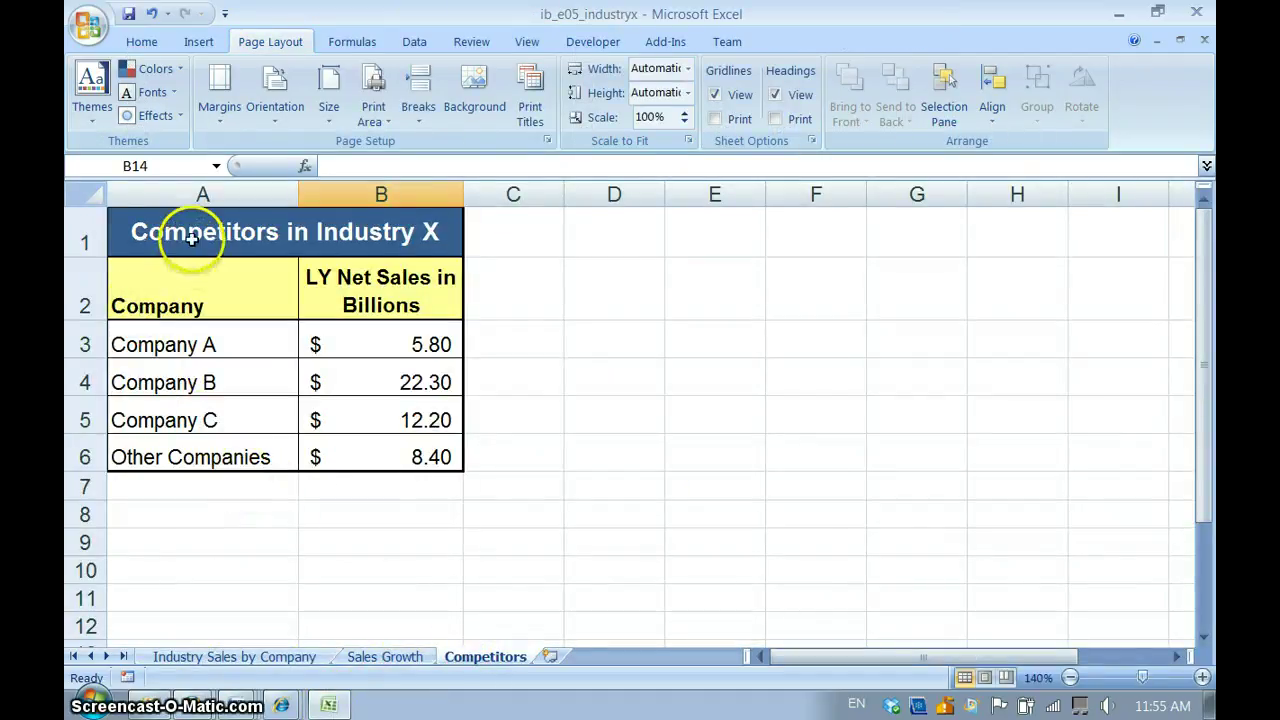
pyautogui.moveTo(171, 243); pyautogui.dragTo(401, 450)
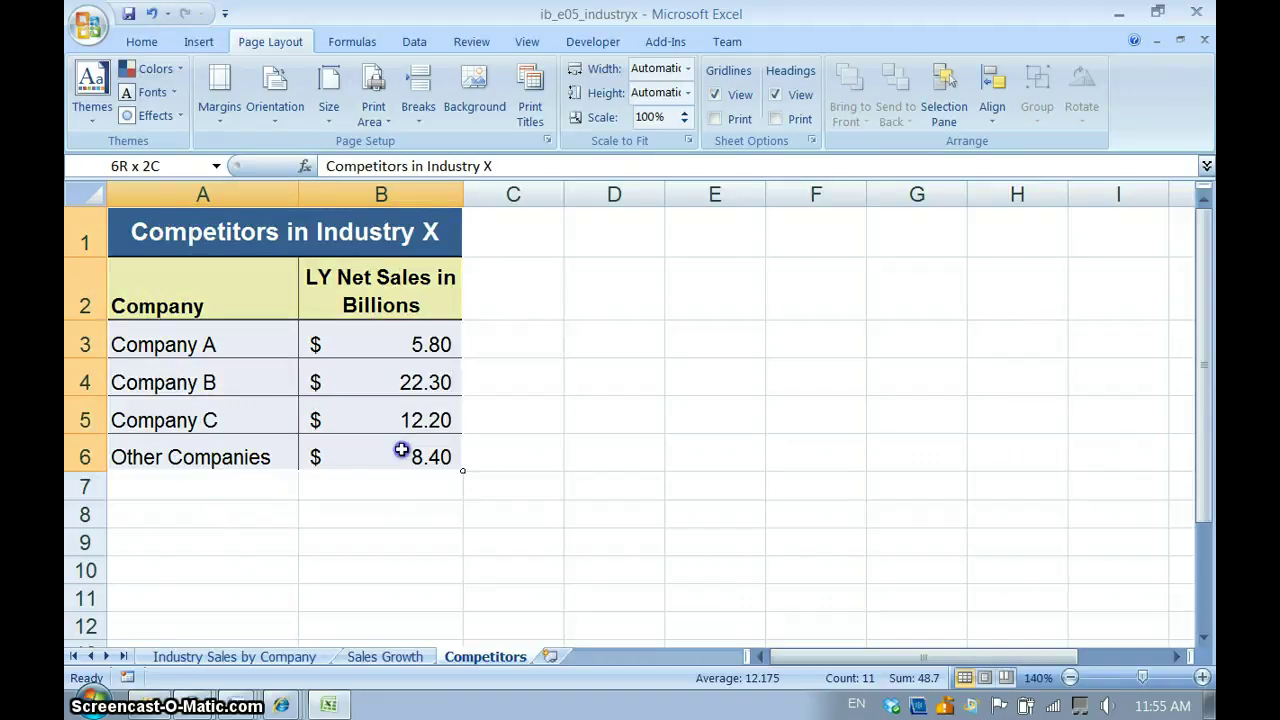
pyautogui.click(198, 41)
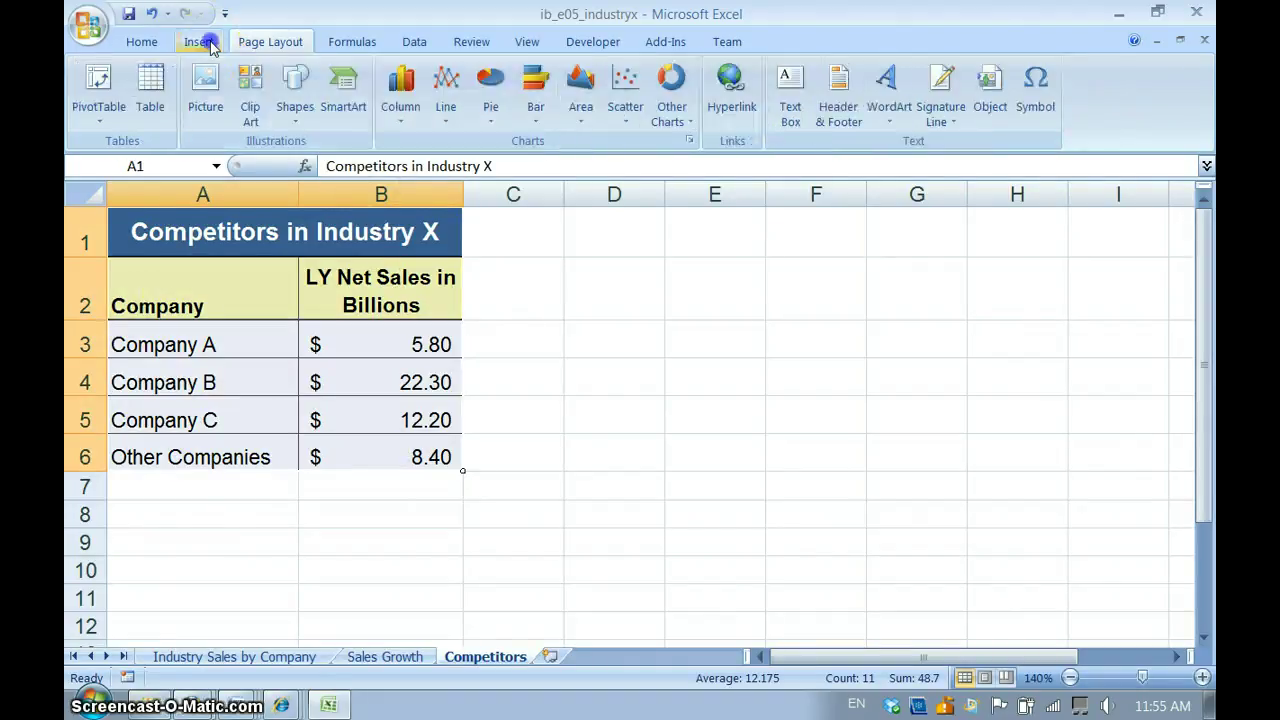
pyautogui.click(491, 121)
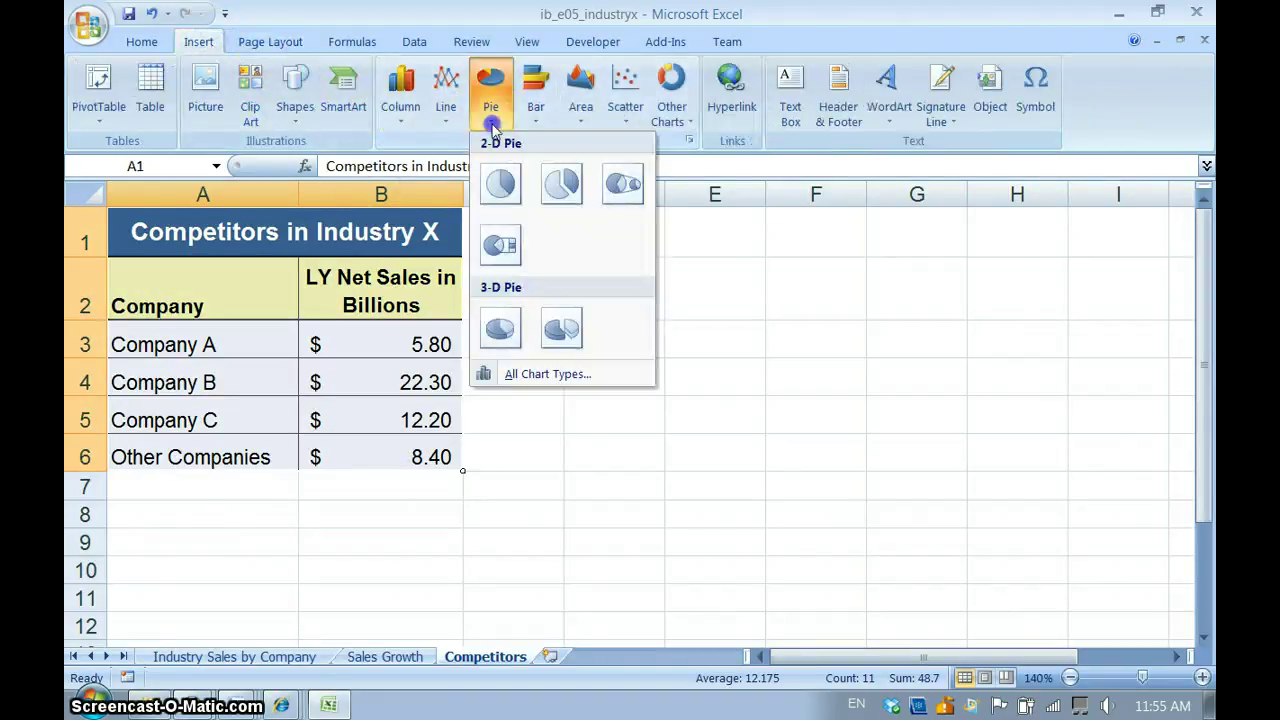
pyautogui.click(566, 343)
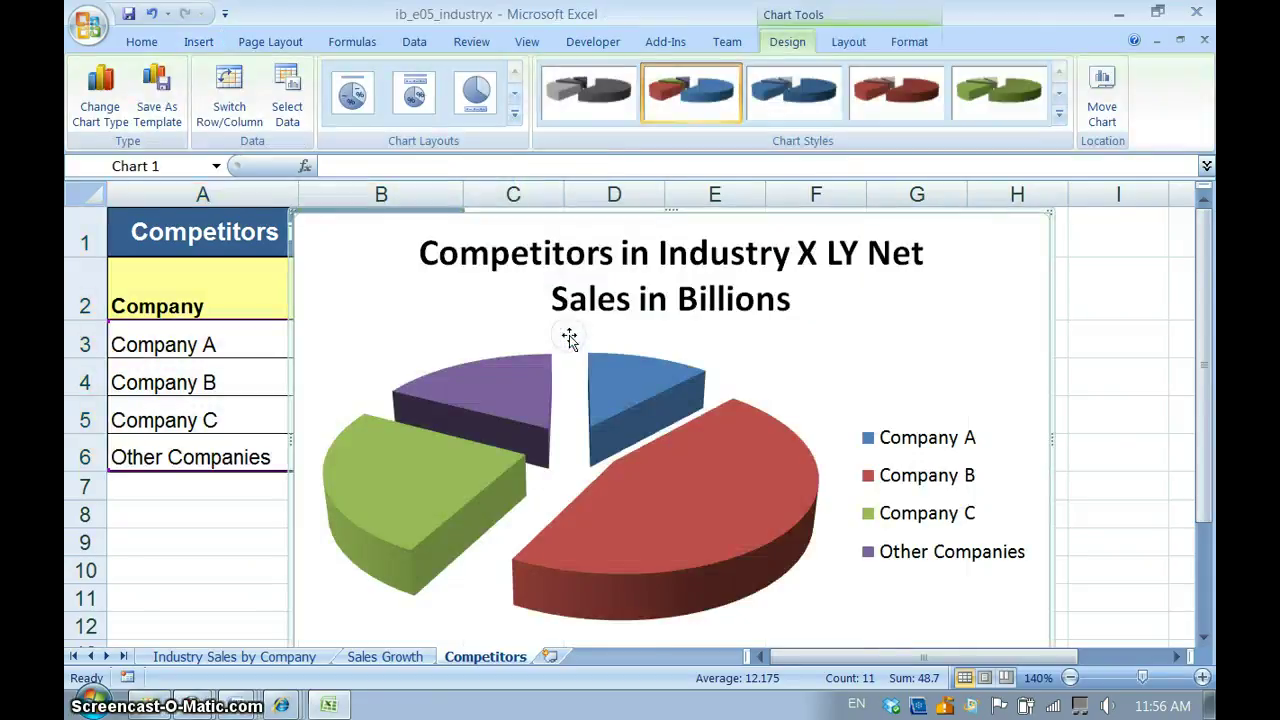
# Inspect the values and percentage shares of the Company A and Company B slices in the pie chart
pyautogui.click(557, 337)
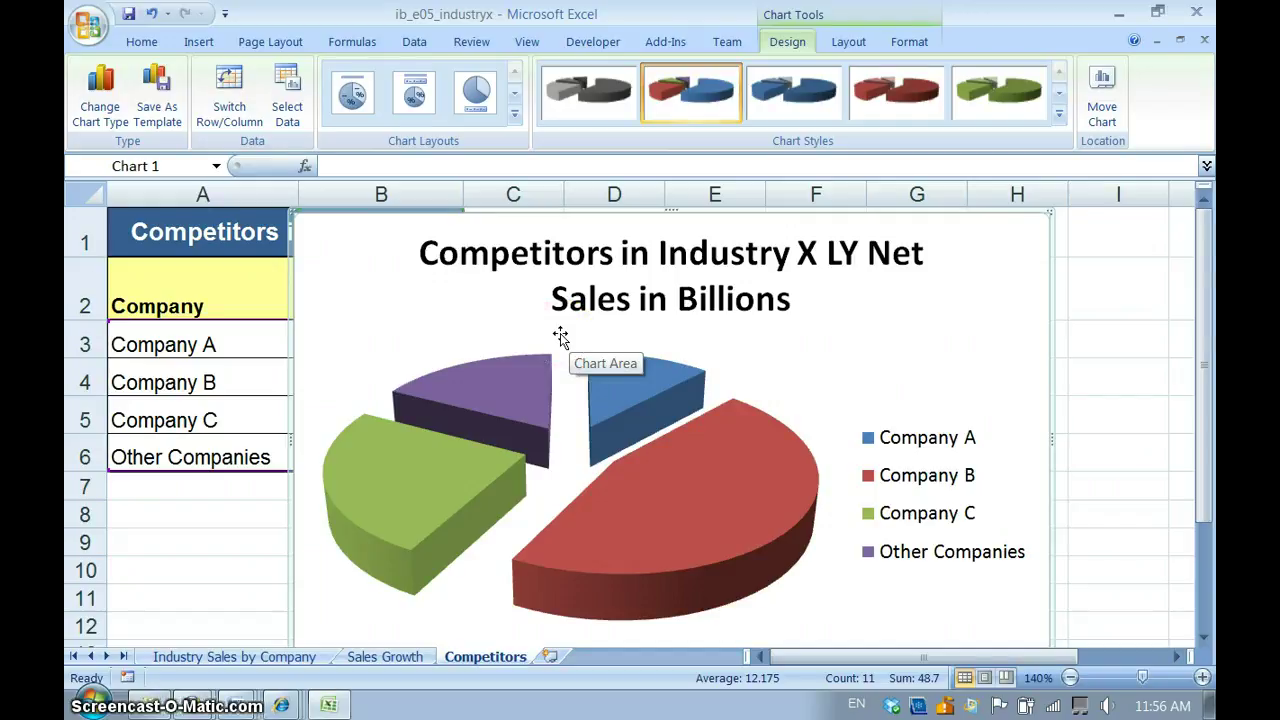
pyautogui.click(563, 334)
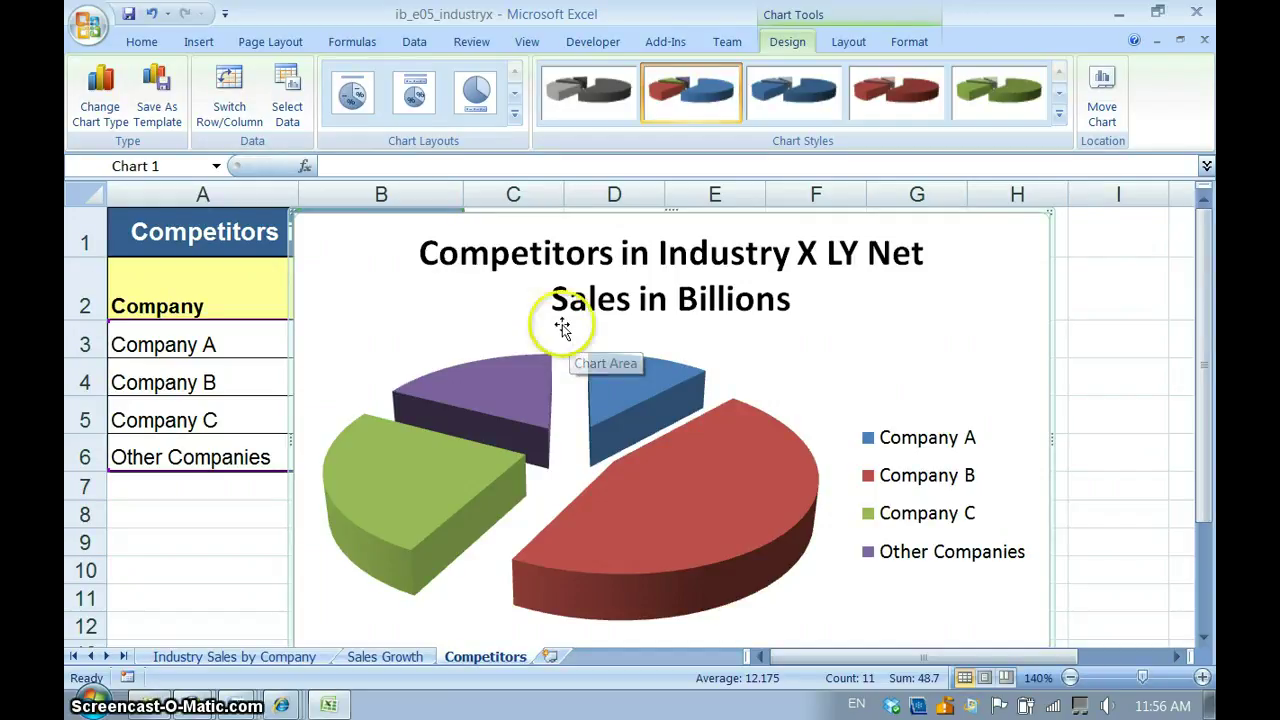
pyautogui.click(571, 331)
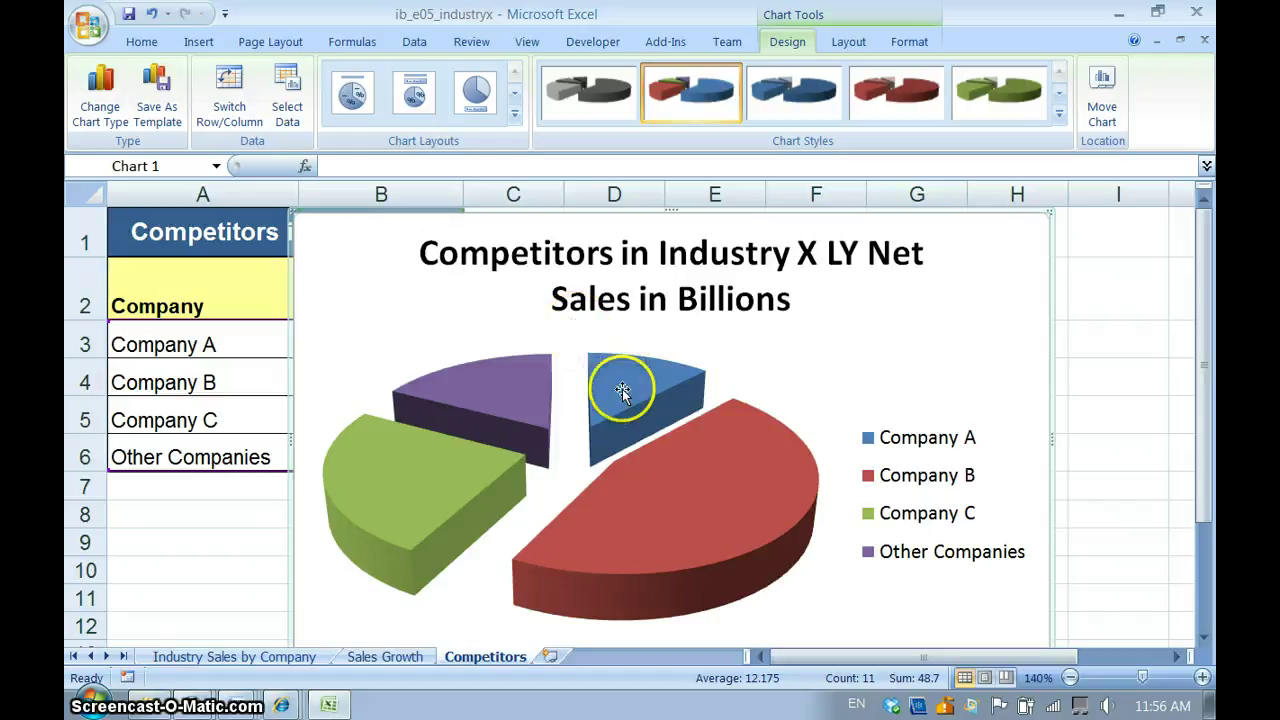
pyautogui.moveTo(627, 397)
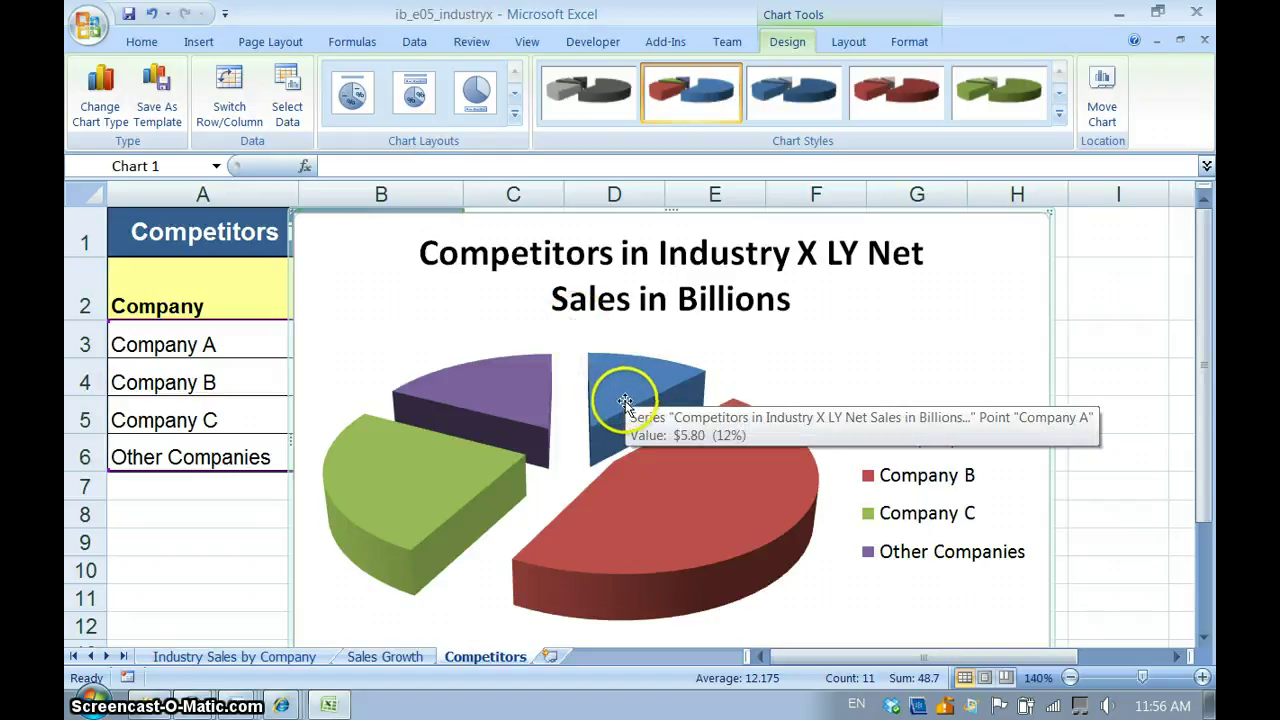
pyautogui.click(750, 456)
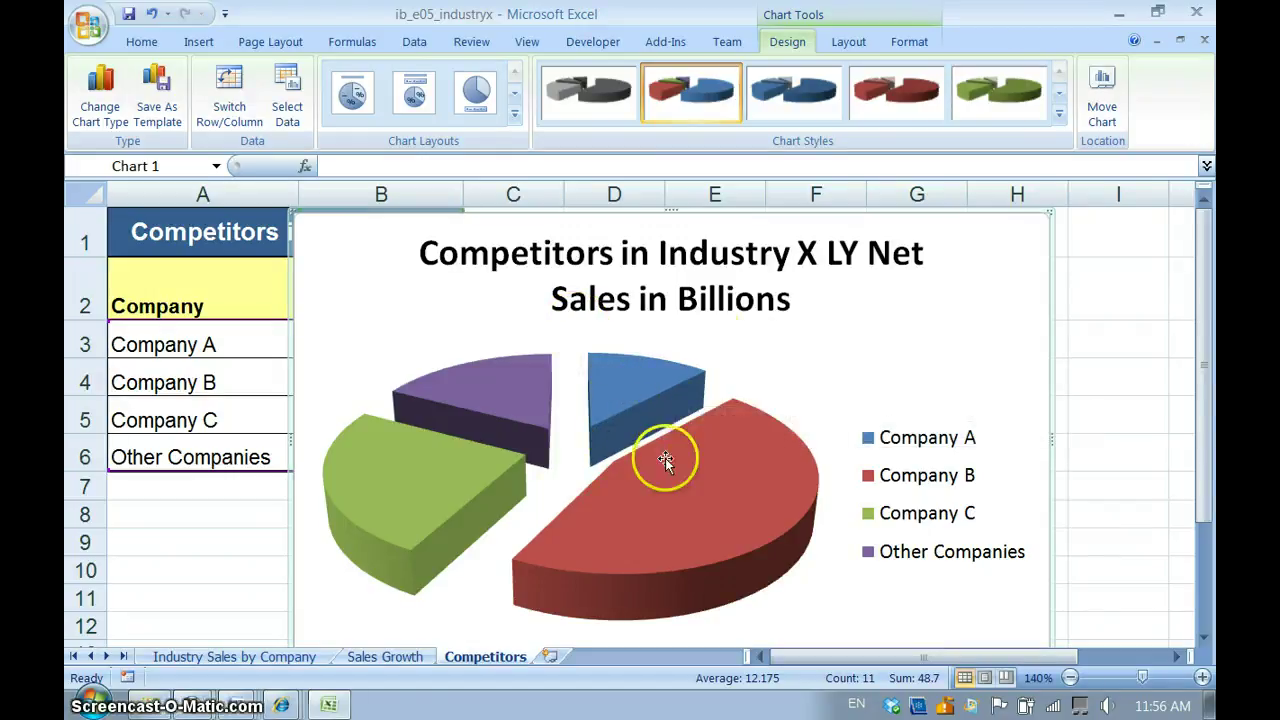
pyautogui.moveTo(709, 423); pyautogui.dragTo(703, 452)
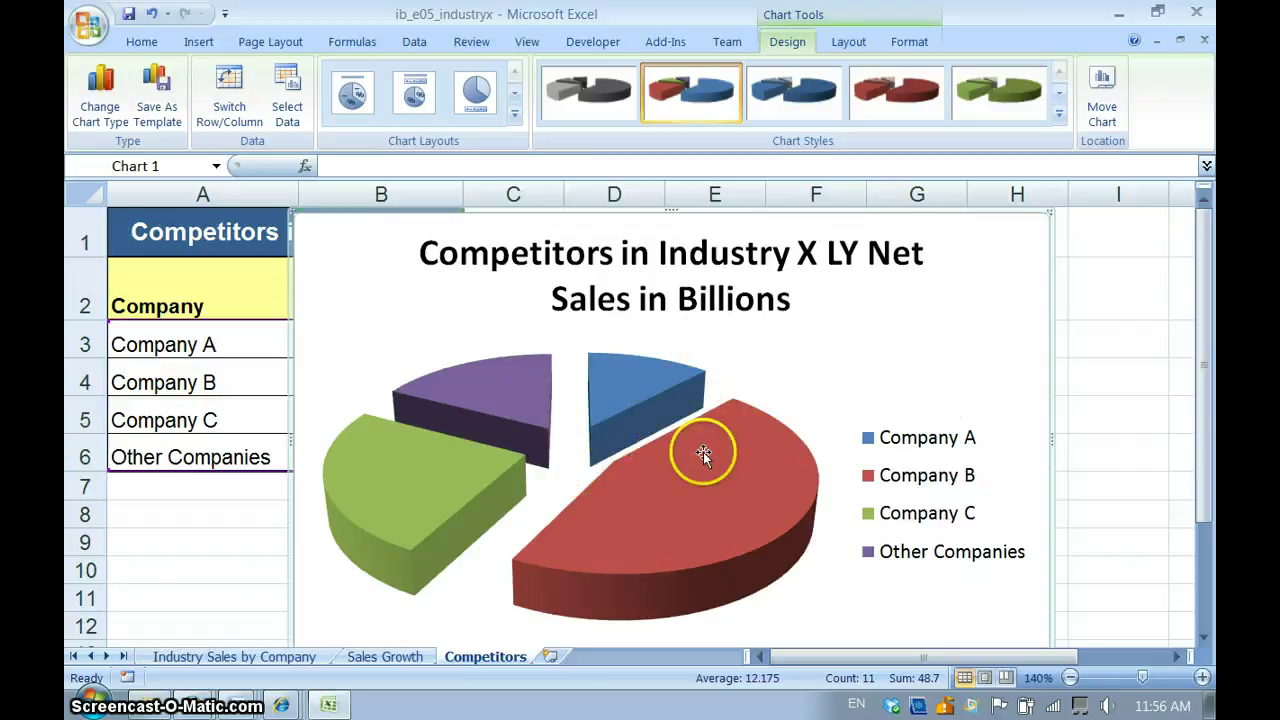
pyautogui.moveTo(703, 452)
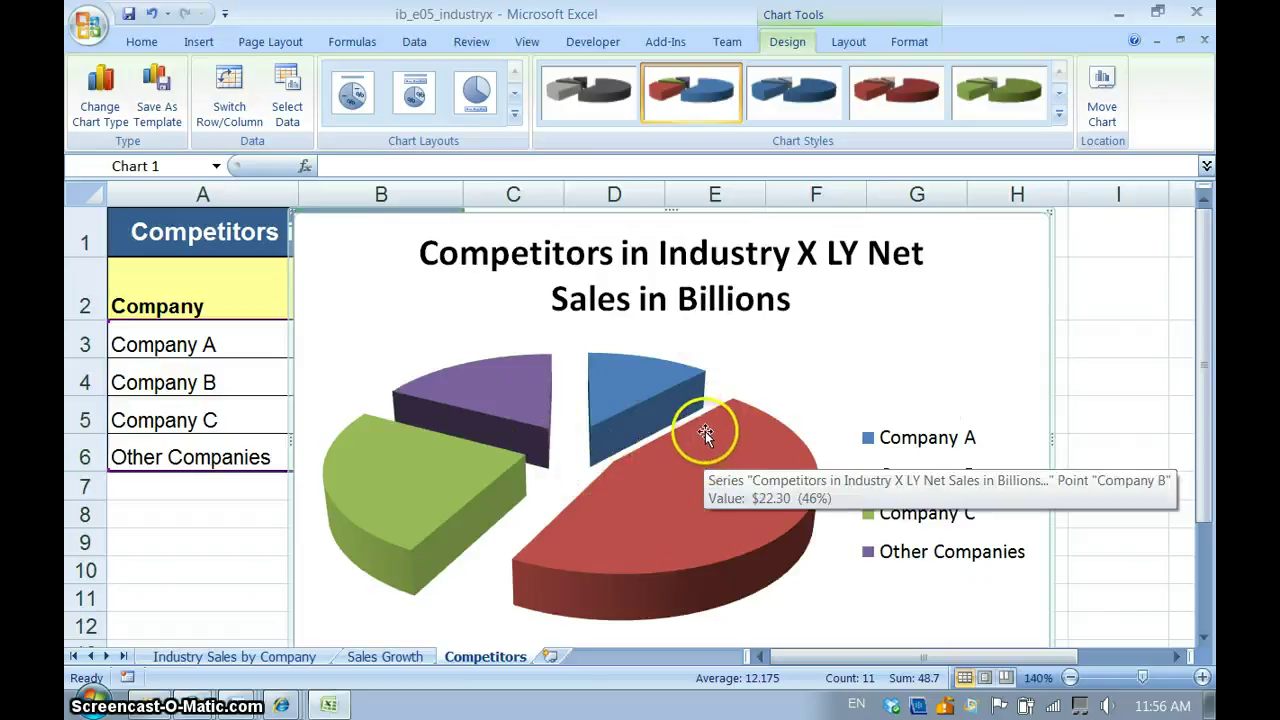